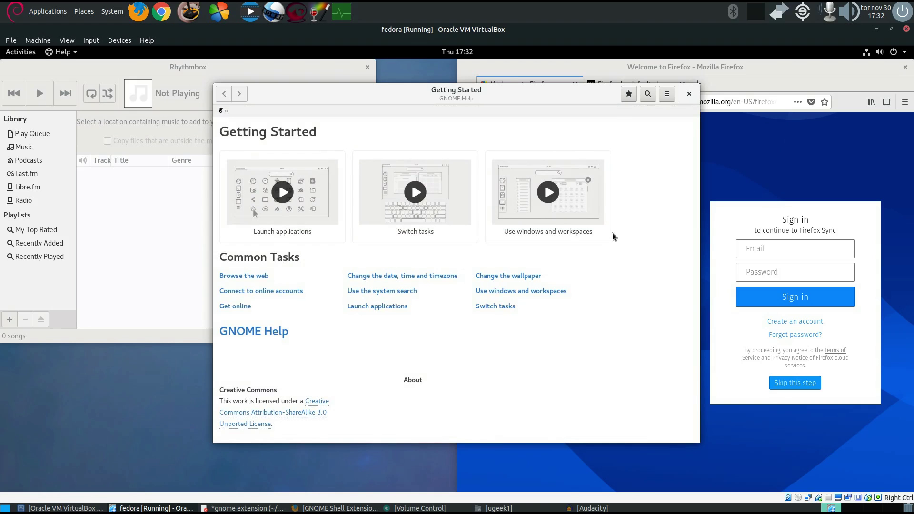
Play the 'Use windows and workspaces' tutorial video on the Getting Started help page.
{"action": "left_click", "coordinate": [561, 204]}
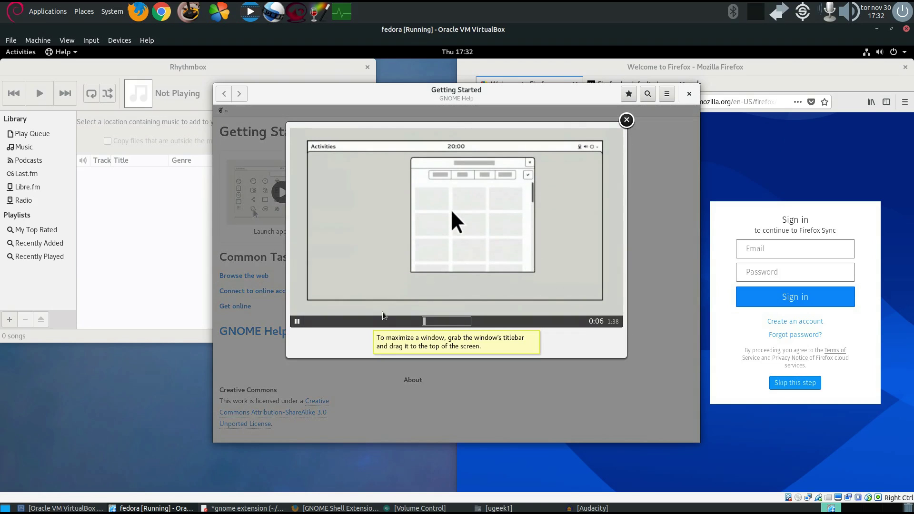
{"action": "left_click", "coordinate": [299, 324]}
{"action": "left_click_drag", "start_coordinate": [731, 69], "coordinate": [496, 53]}
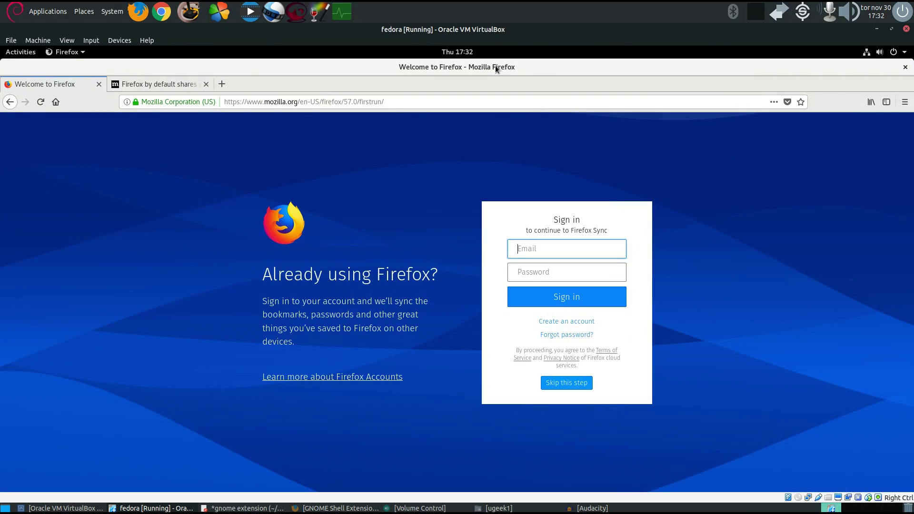
{"action": "key", "text": "super+Right"}
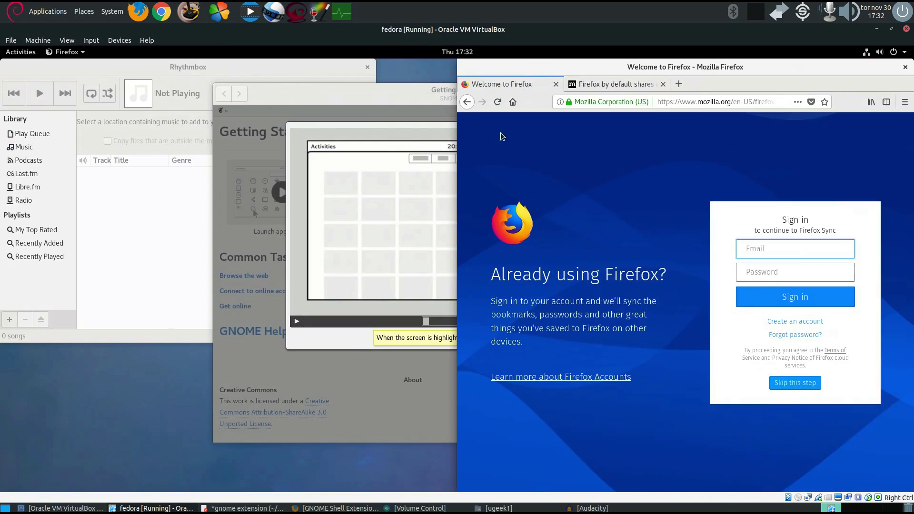
{"action": "left_click", "coordinate": [387, 100]}
{"action": "left_click", "coordinate": [296, 322]}
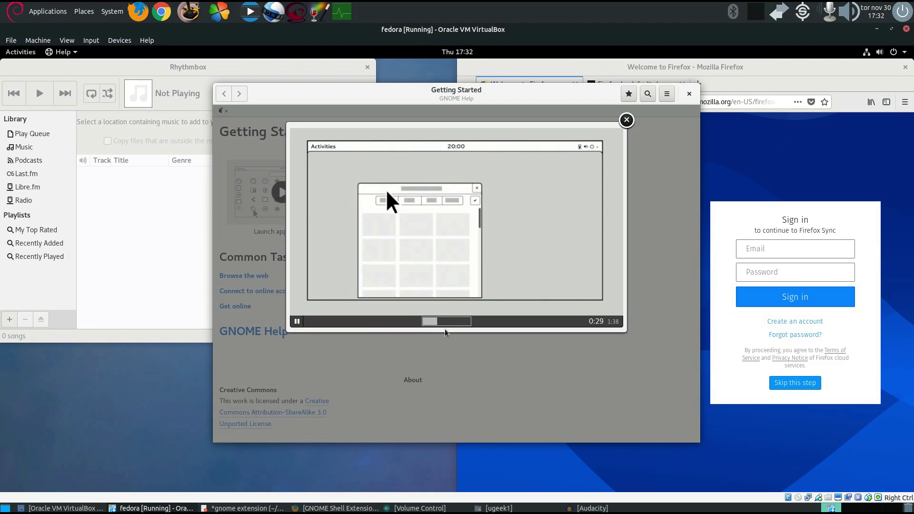
{"action": "left_click", "coordinate": [445, 321]}
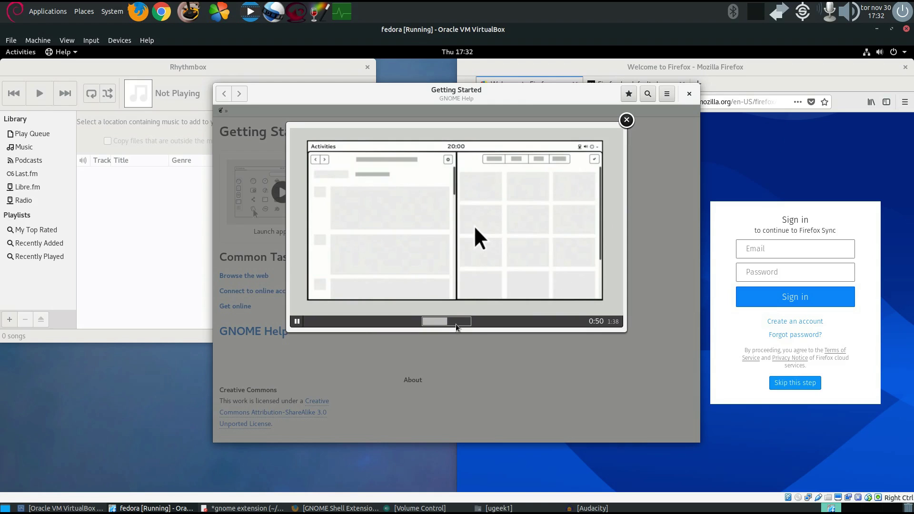
{"action": "left_click", "coordinate": [457, 322]}
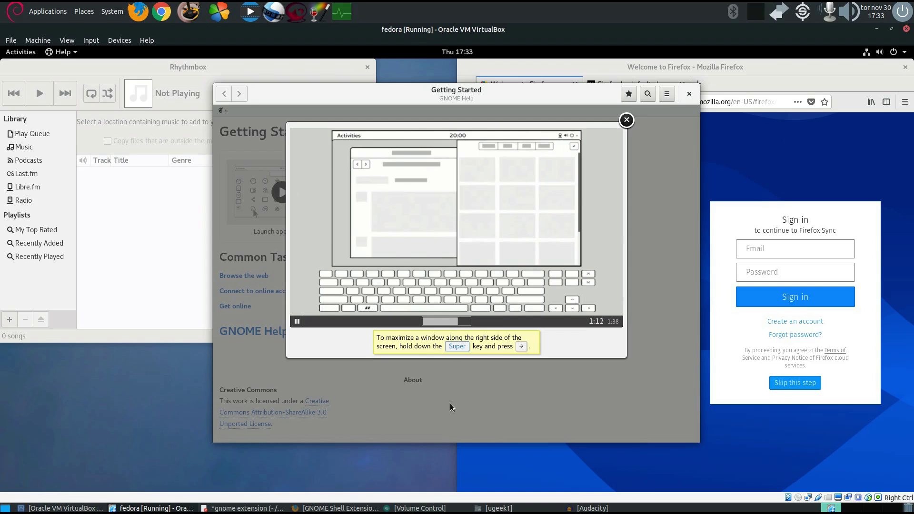
{"action": "left_click", "coordinate": [298, 323]}
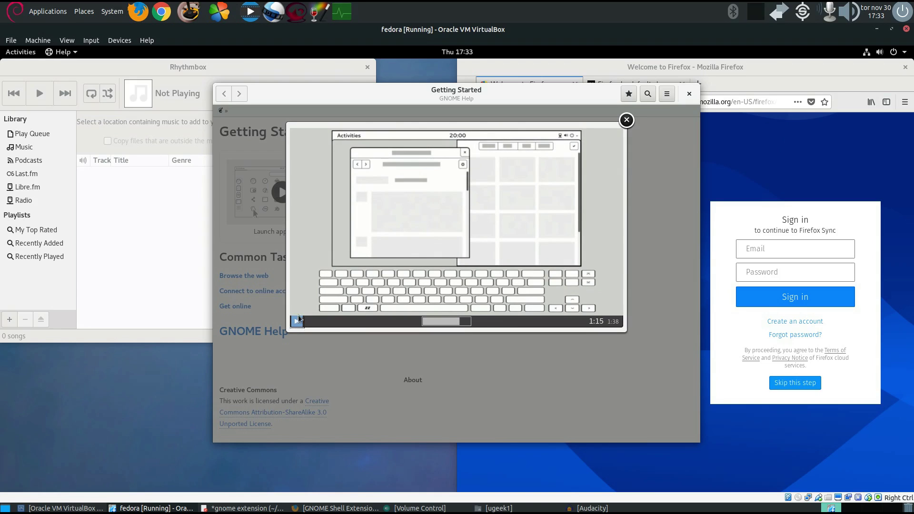
{"action": "key", "text": "super+Right"}
{"action": "left_click", "coordinate": [298, 322]}
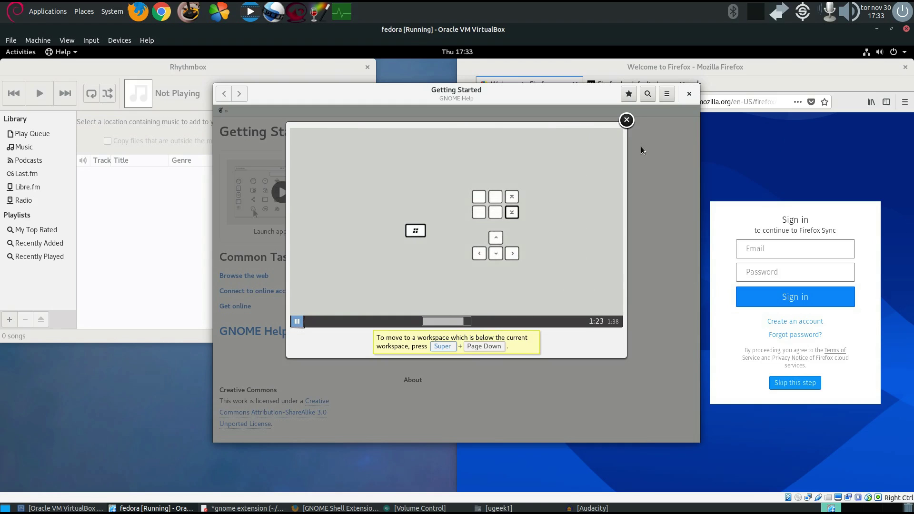
{"action": "left_click", "coordinate": [627, 120]}
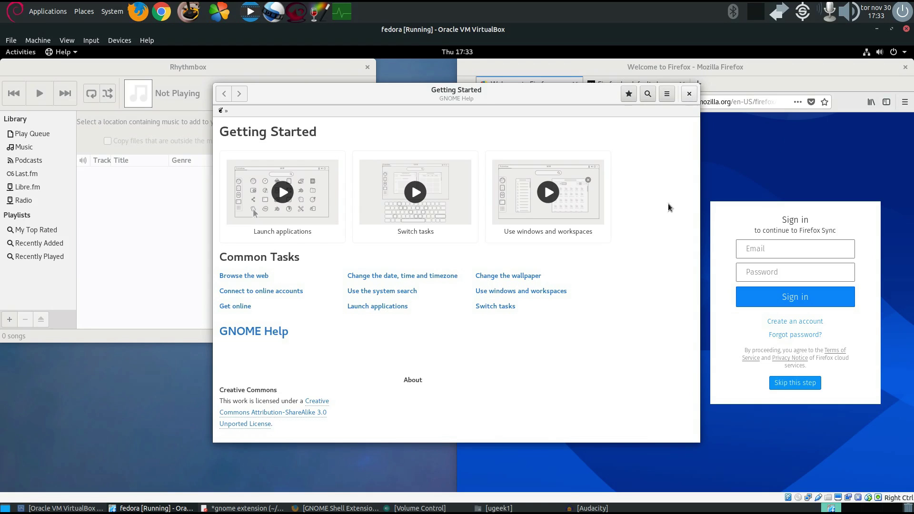
{"action": "left_click", "coordinate": [689, 94]}
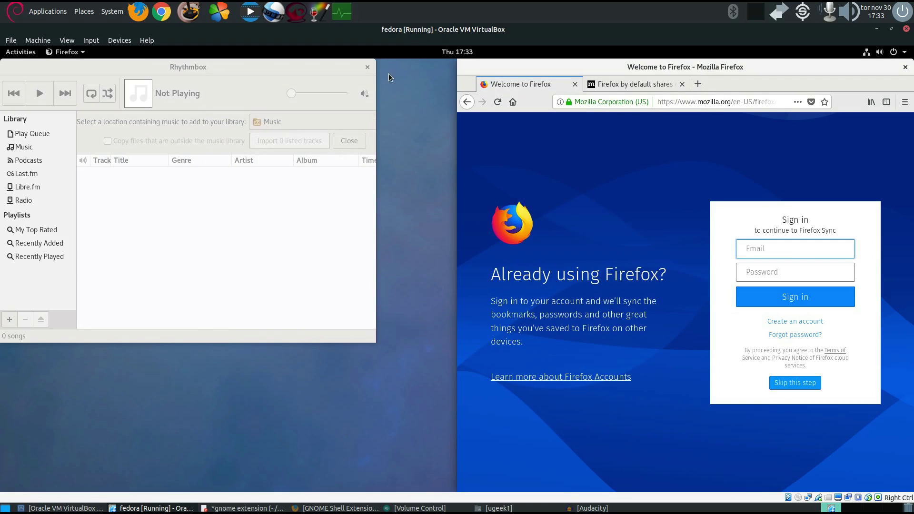
Close Rhythmbox and Firefox, confirming the closing of both Firefox tabs.
{"action": "left_click", "coordinate": [368, 67]}
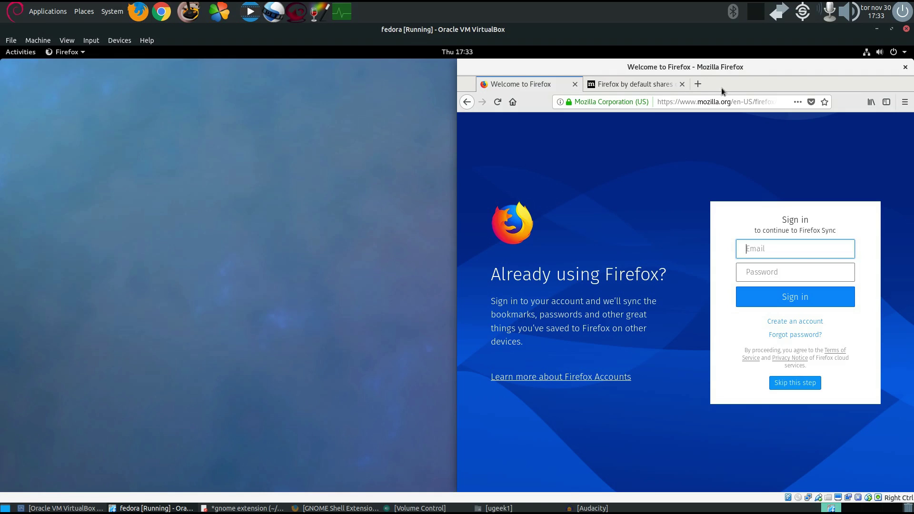
{"action": "left_click", "coordinate": [905, 67]}
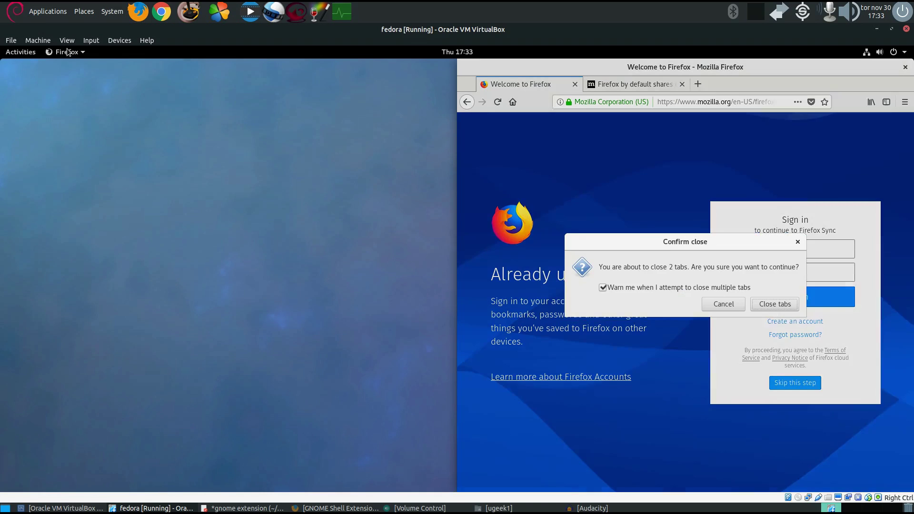
{"action": "left_click", "coordinate": [776, 304]}
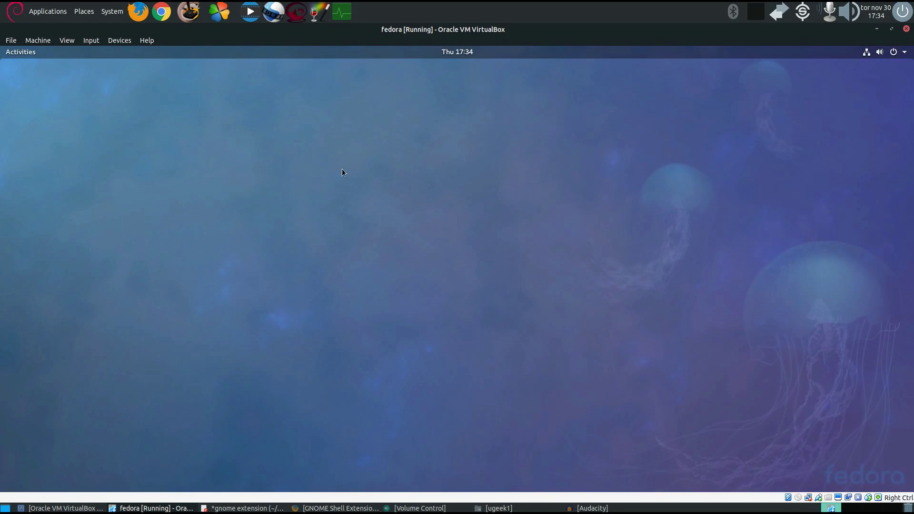
Show the full grid of installed applications from the Activities overview.
{"action": "left_click", "coordinate": [24, 51]}
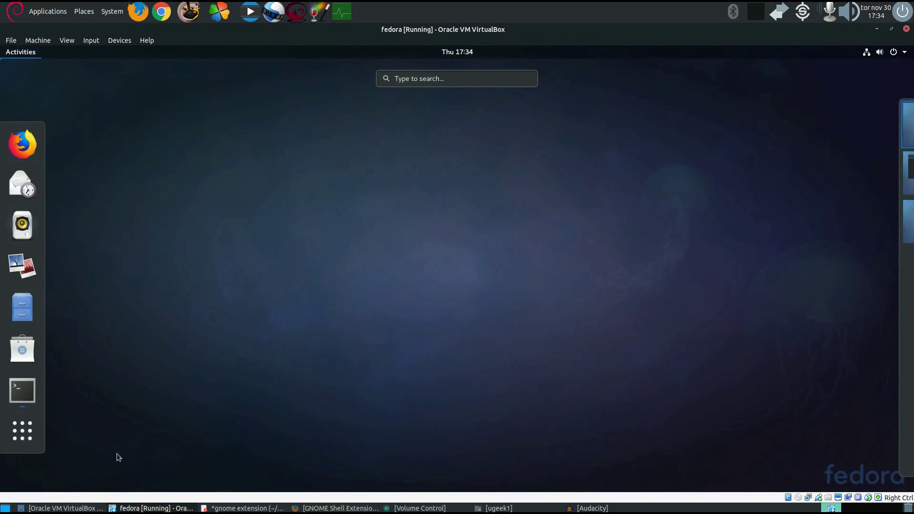
{"action": "left_click", "coordinate": [29, 426]}
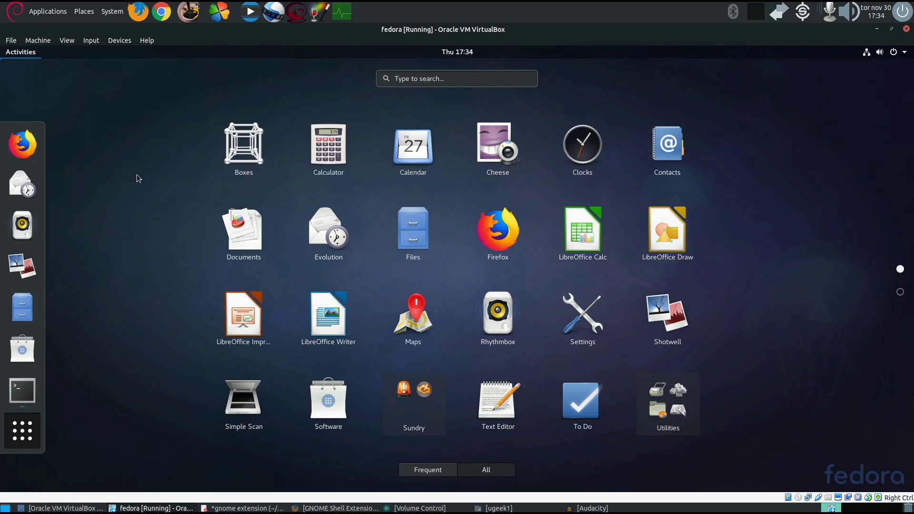
{"action": "scroll", "coordinate": [165, 177], "scroll_direction": "down", "scroll_amount": 1}
{"action": "scroll", "coordinate": [166, 176], "scroll_direction": "up", "scroll_amount": 1}
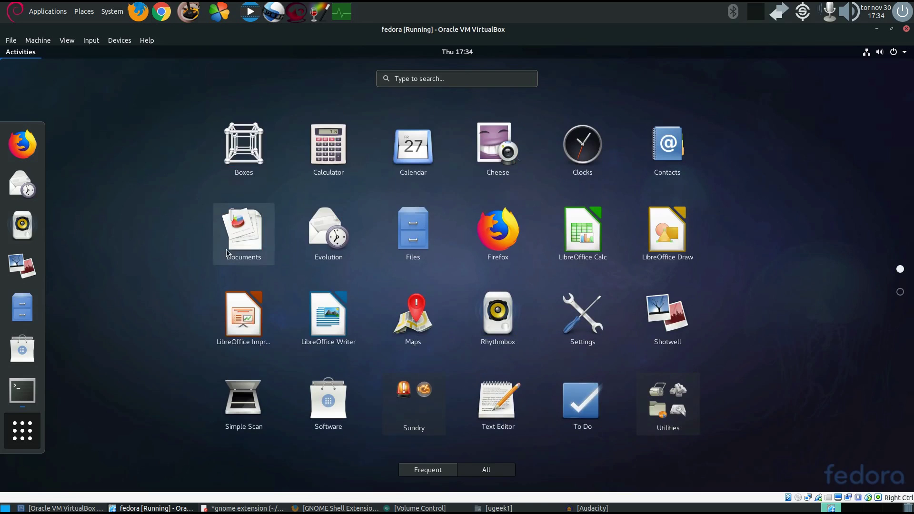
Launch Maps without location access, try Set up OpenStreetMap Account, then force quit the frozen app.
{"action": "left_click", "coordinate": [430, 309]}
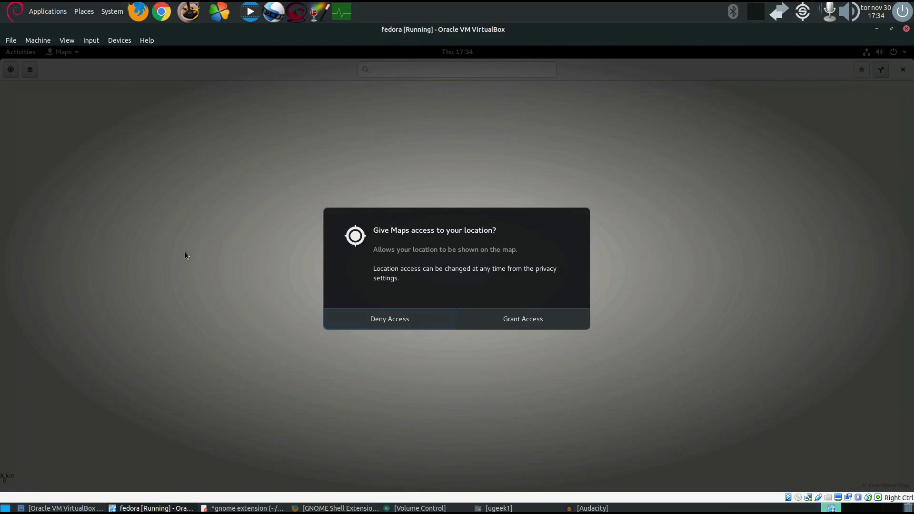
{"action": "left_click", "coordinate": [421, 321]}
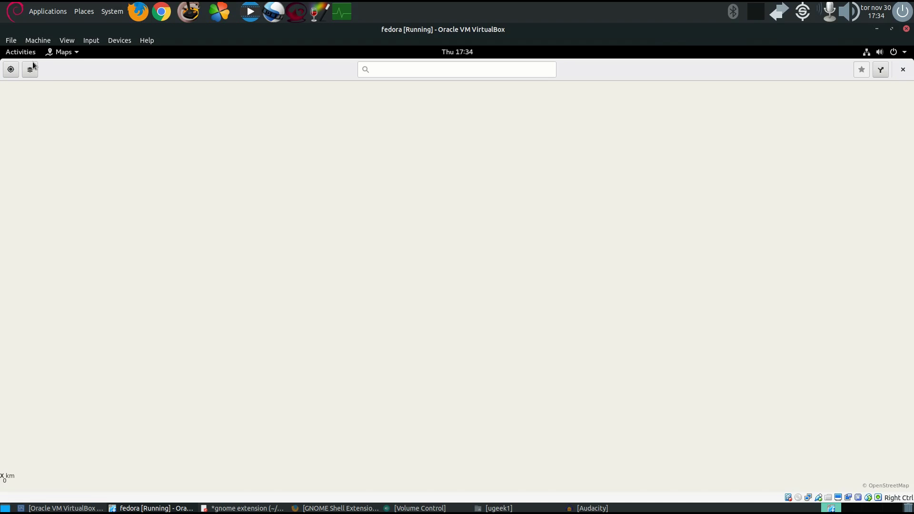
{"action": "left_click", "coordinate": [18, 52]}
{"action": "left_click", "coordinate": [115, 110]}
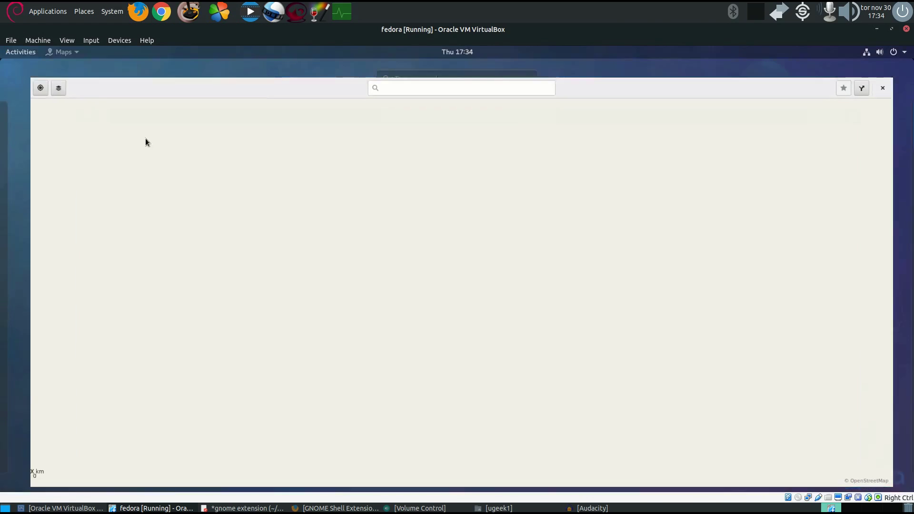
{"action": "left_click", "coordinate": [68, 54]}
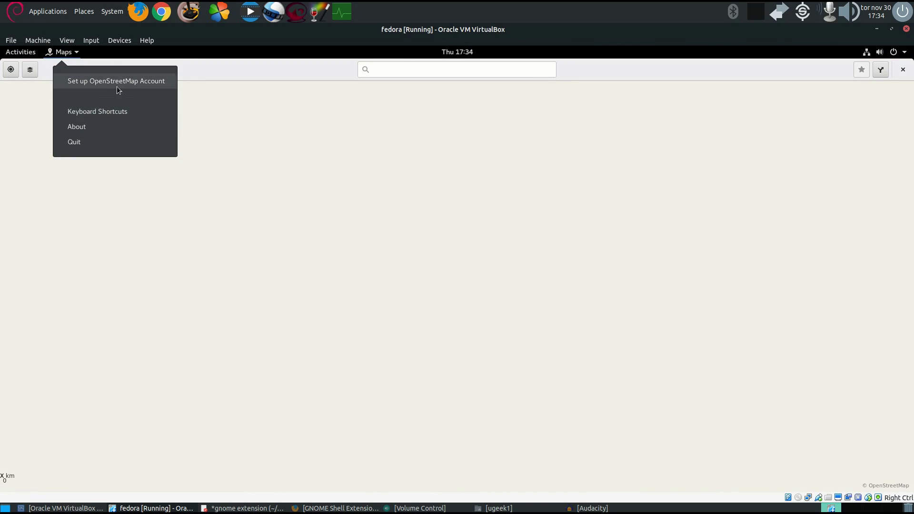
{"action": "left_click", "coordinate": [121, 81]}
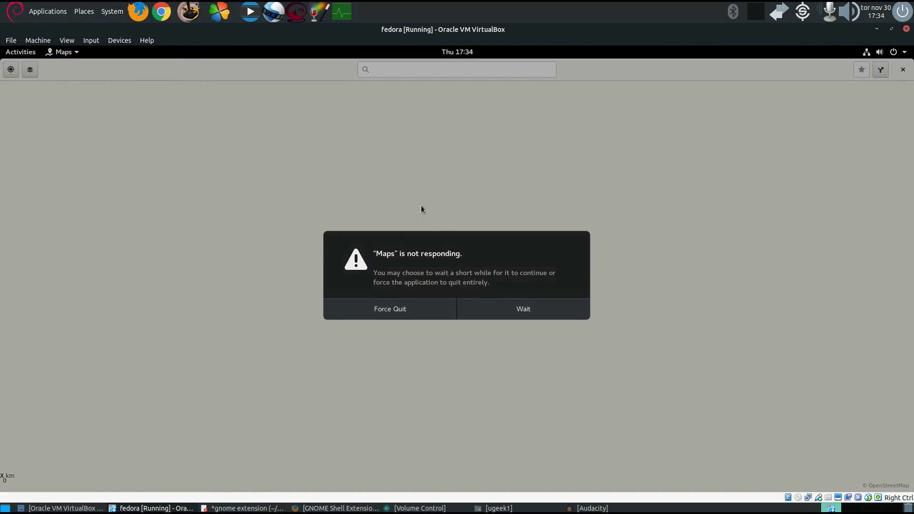
{"action": "left_click", "coordinate": [412, 309]}
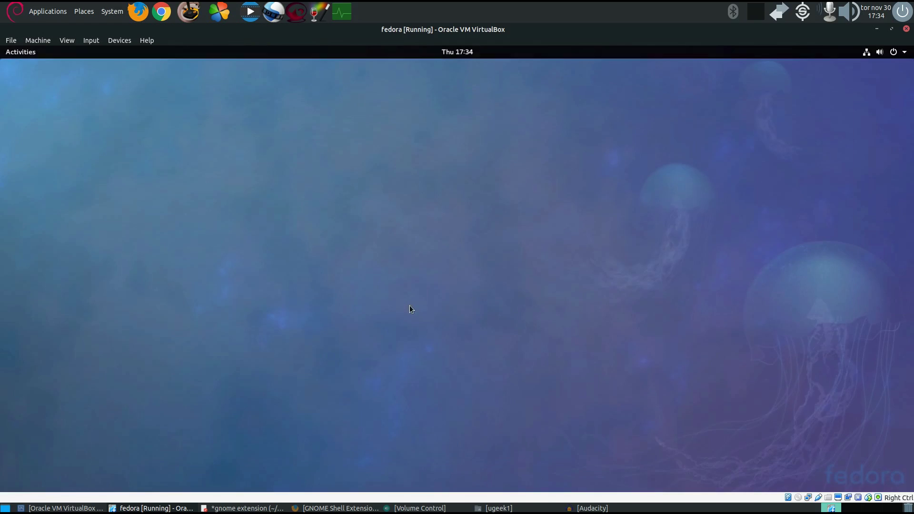
Browse the app grid's second page and the Utilities folder, then launch Settings.
{"action": "left_click", "coordinate": [24, 52]}
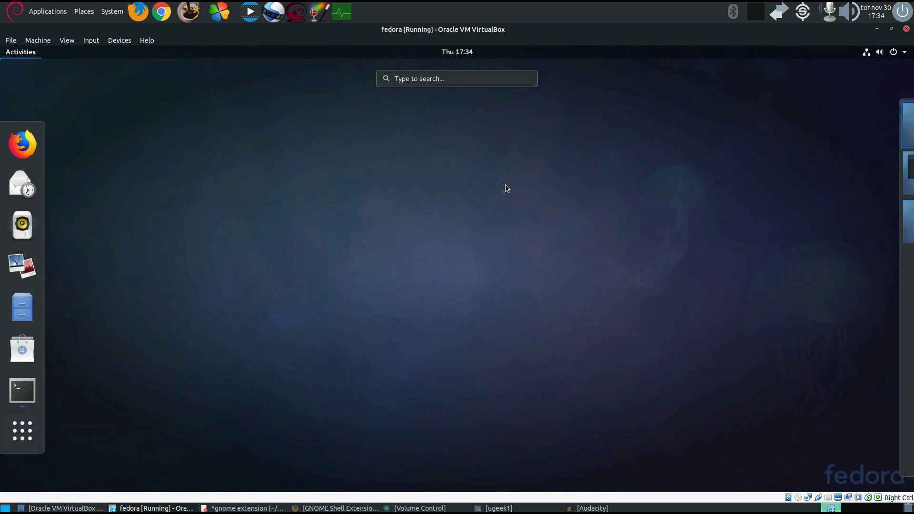
{"action": "left_click", "coordinate": [22, 430]}
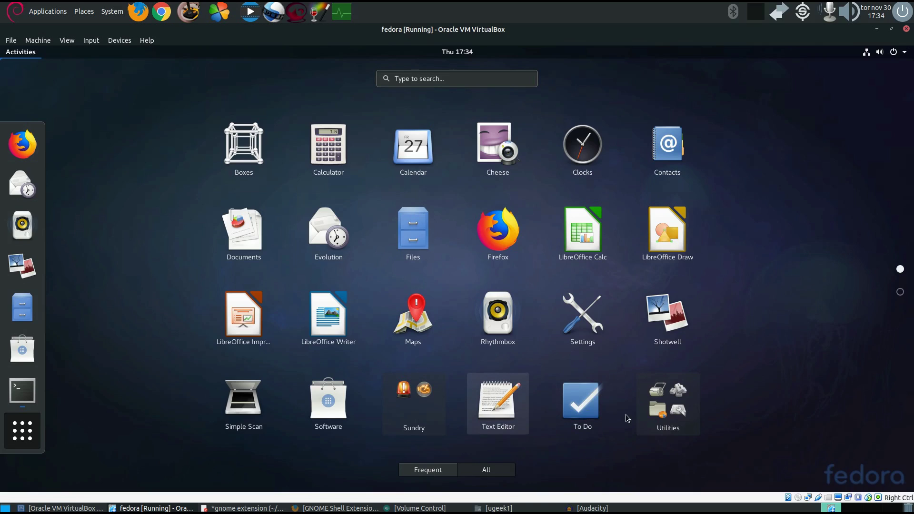
{"action": "scroll", "coordinate": [642, 367], "scroll_direction": "down", "scroll_amount": 1}
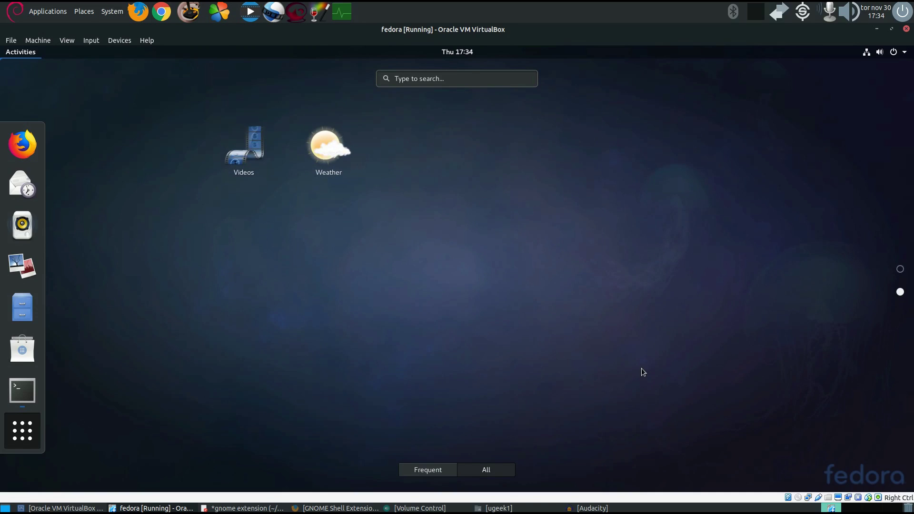
{"action": "scroll", "coordinate": [642, 367], "scroll_direction": "up", "scroll_amount": 1}
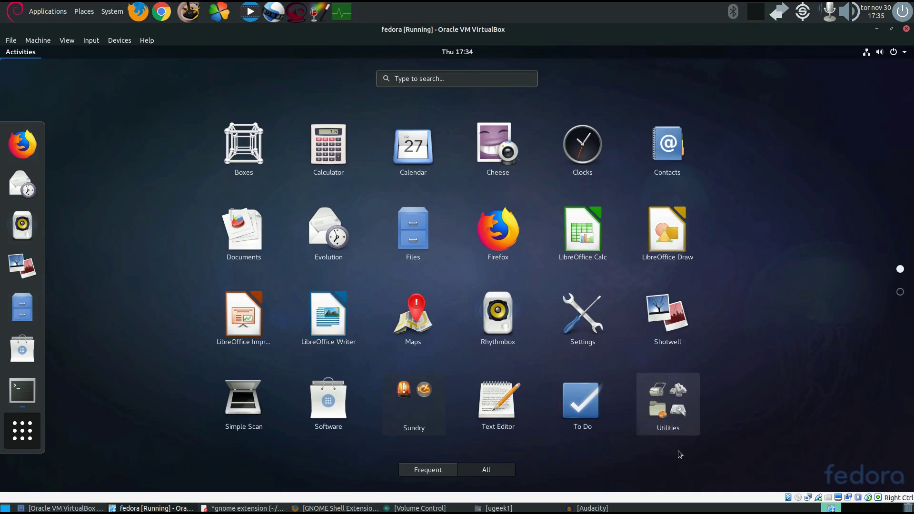
{"action": "left_click", "coordinate": [681, 418]}
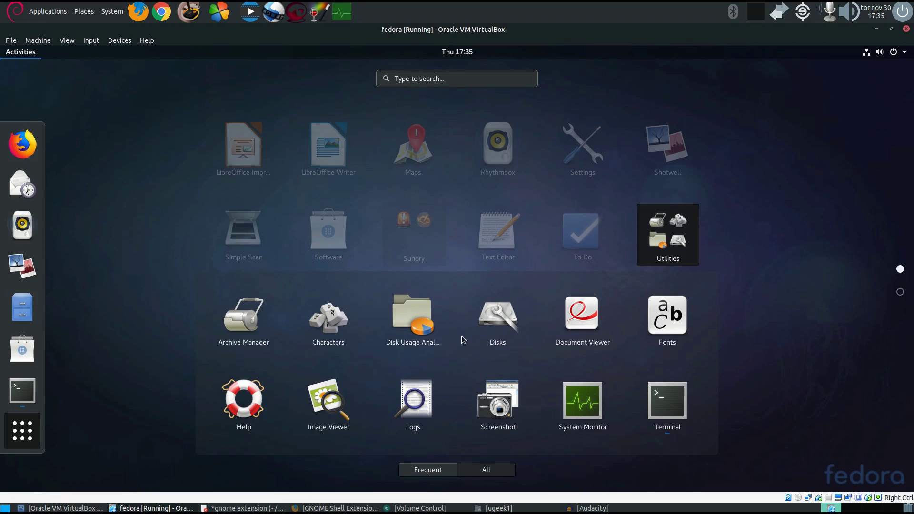
{"action": "left_click", "coordinate": [117, 304]}
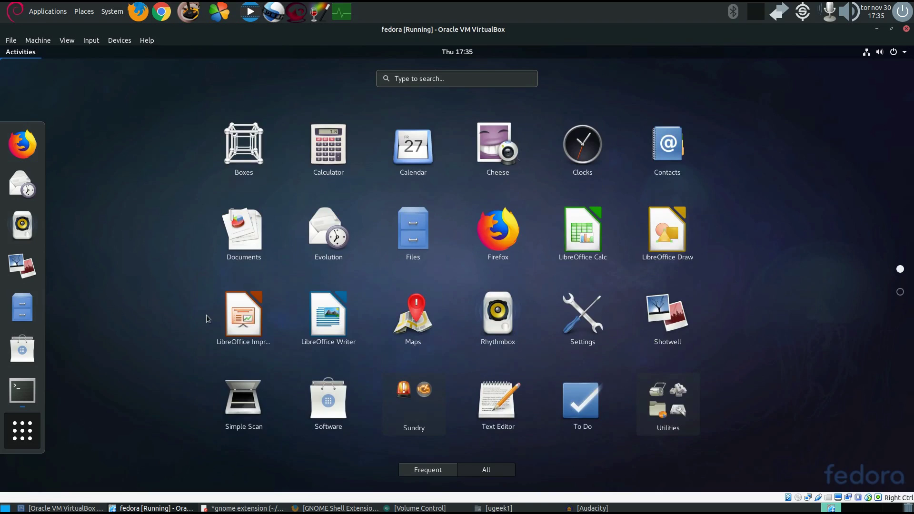
{"action": "left_click", "coordinate": [582, 323]}
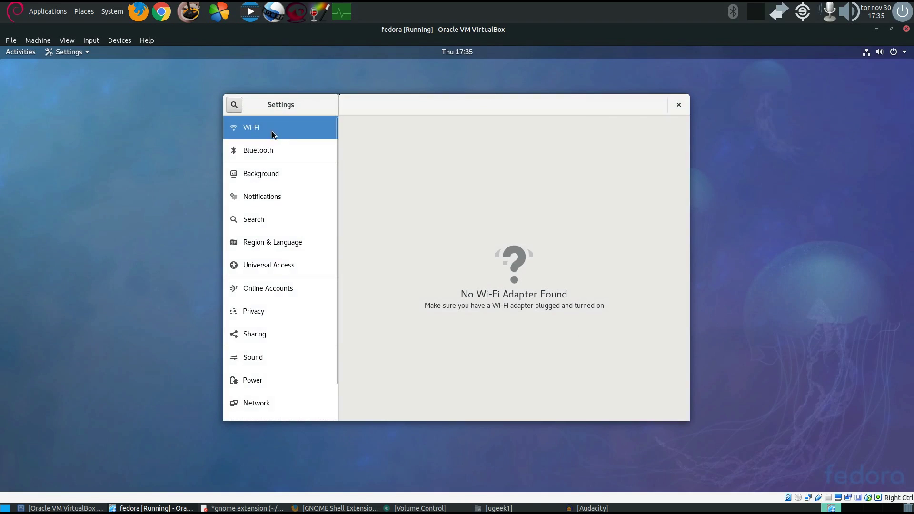
Look through the Bluetooth and Notifications settings, then show the Privacy panel.
{"action": "left_click", "coordinate": [291, 151]}
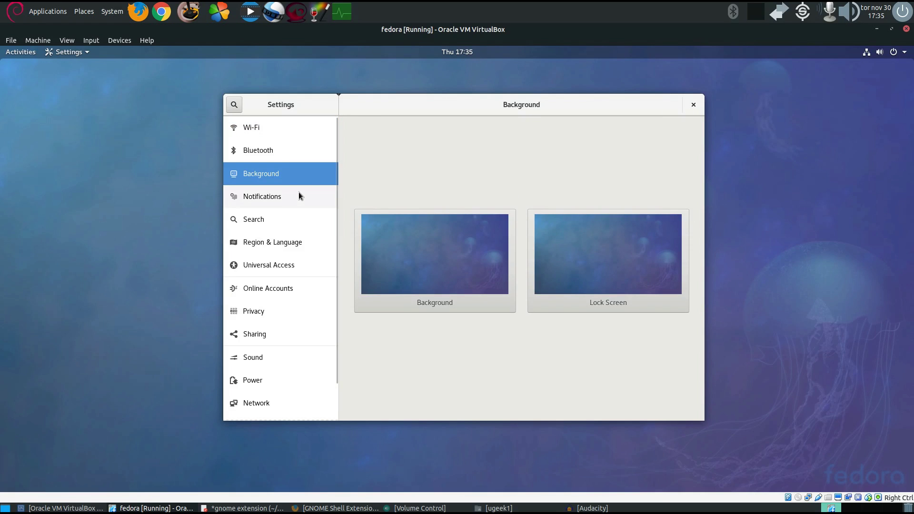
{"action": "left_click", "coordinate": [298, 196]}
{"action": "scroll", "coordinate": [368, 200], "scroll_direction": "down", "scroll_amount": 1}
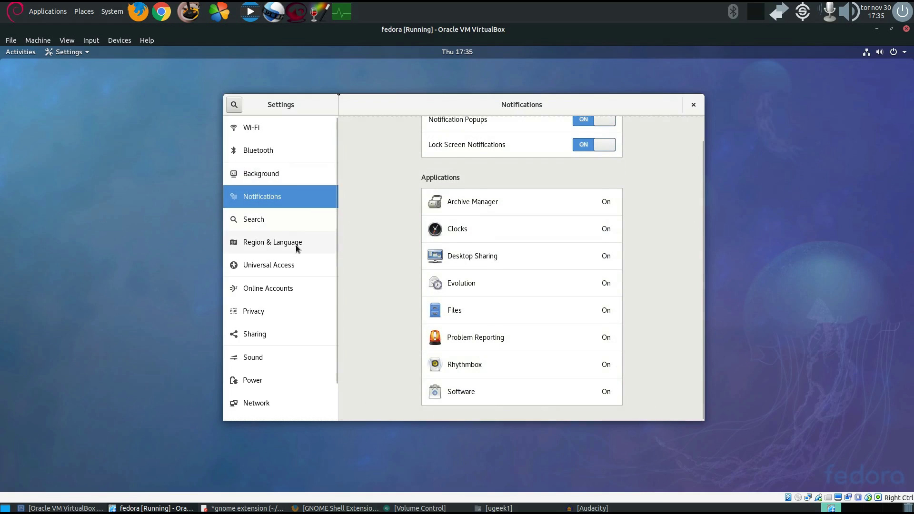
{"action": "left_click", "coordinate": [283, 308]}
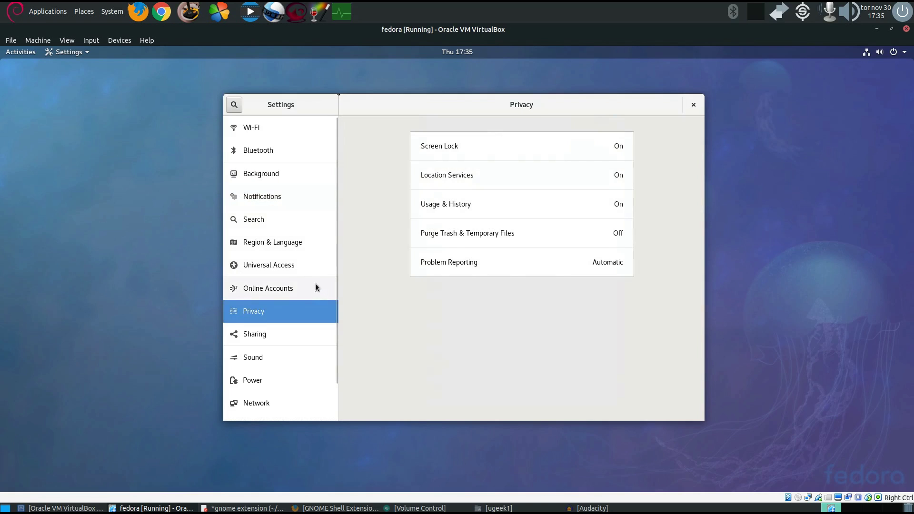
{"action": "scroll", "coordinate": [315, 284], "scroll_direction": "down", "scroll_amount": 1}
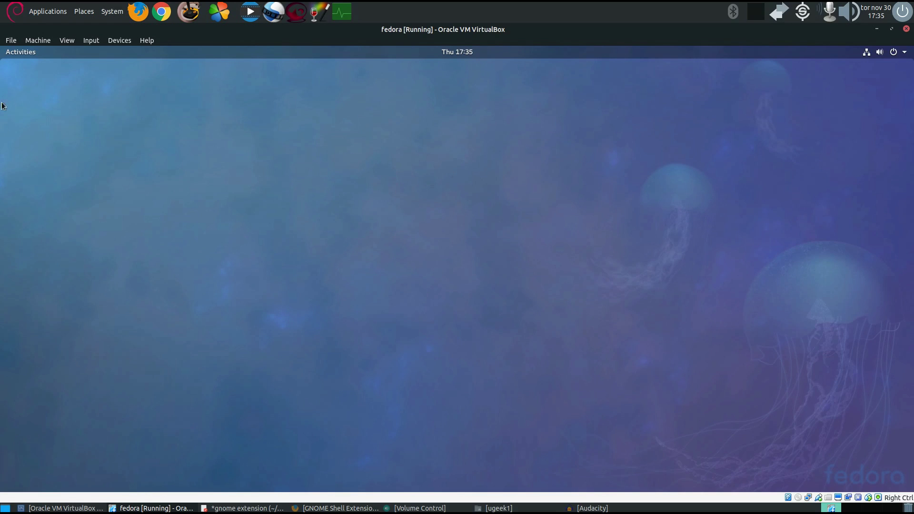
Bring the terminal window from the second workspace back to the current desktop.
{"action": "left_click", "coordinate": [15, 53]}
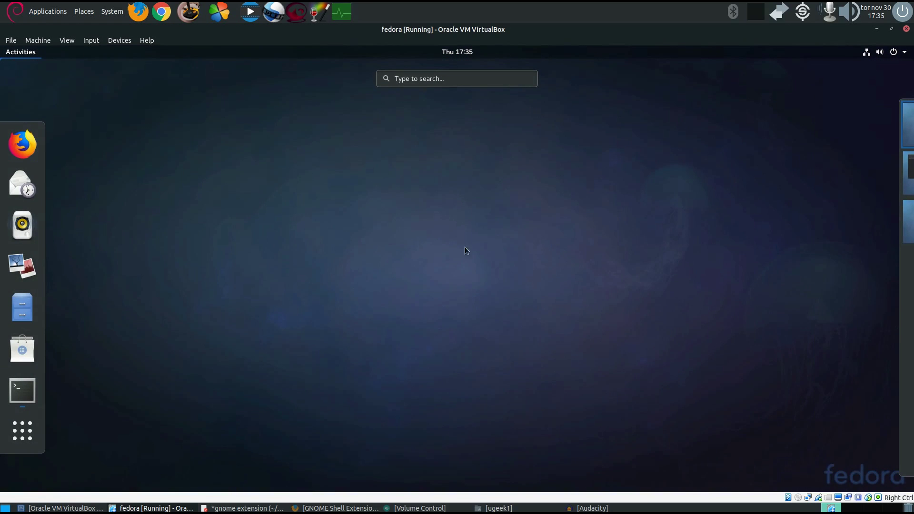
{"action": "left_click", "coordinate": [864, 173]}
{"action": "left_click", "coordinate": [376, 245]}
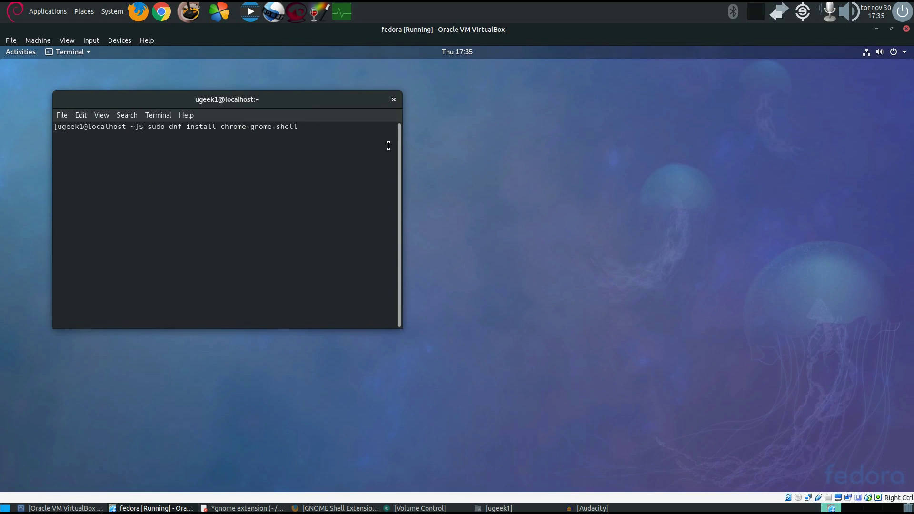
Run 'sudo dnf install chrome-gnome-shell', enter the sudo password, and confirm with y.
{"action": "key", "text": "Return"}
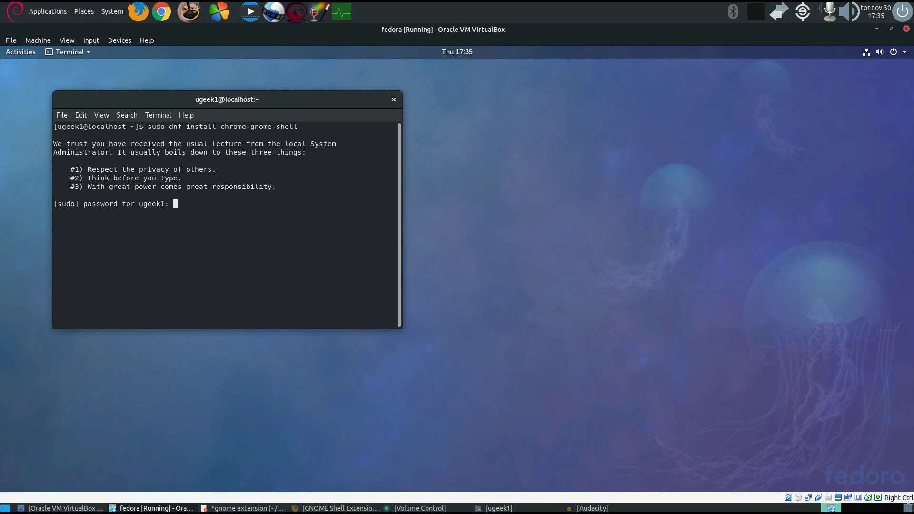
{"action": "key", "text": "Return"}
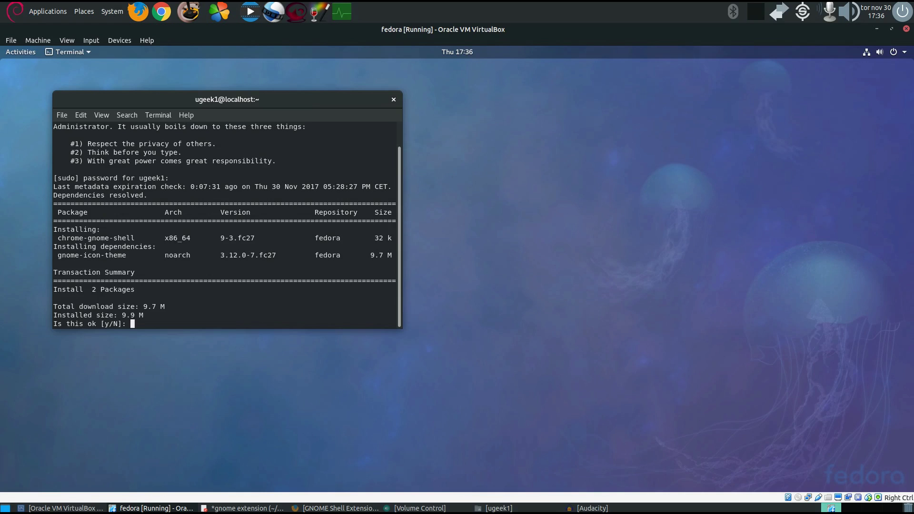
{"action": "type", "text": "y"}
{"action": "key", "text": "Return"}
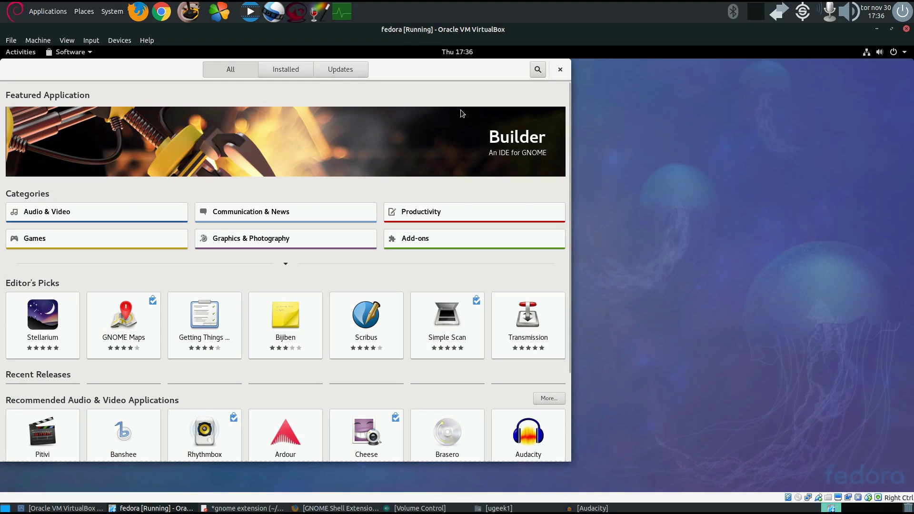
Search the software catalogue for 'chro' and install Chromium Web Browser.
{"action": "left_click", "coordinate": [537, 71]}
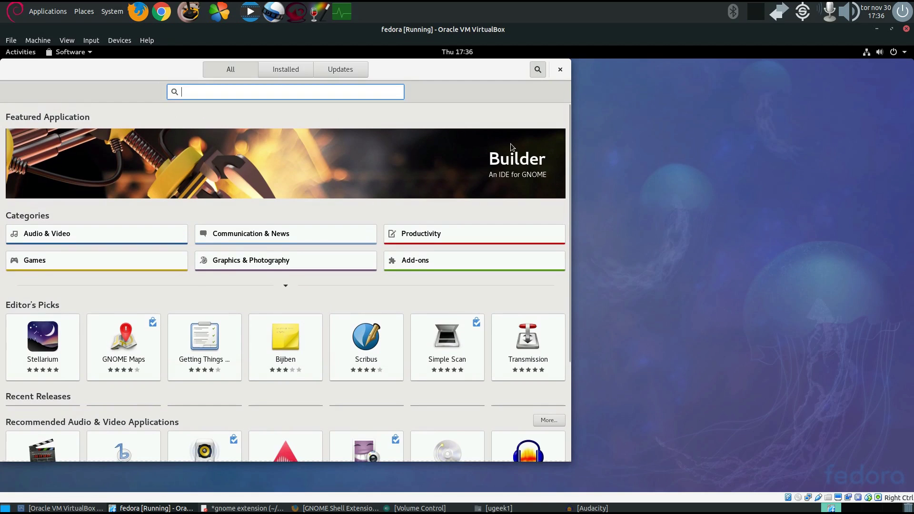
{"action": "type", "text": "chrom"}
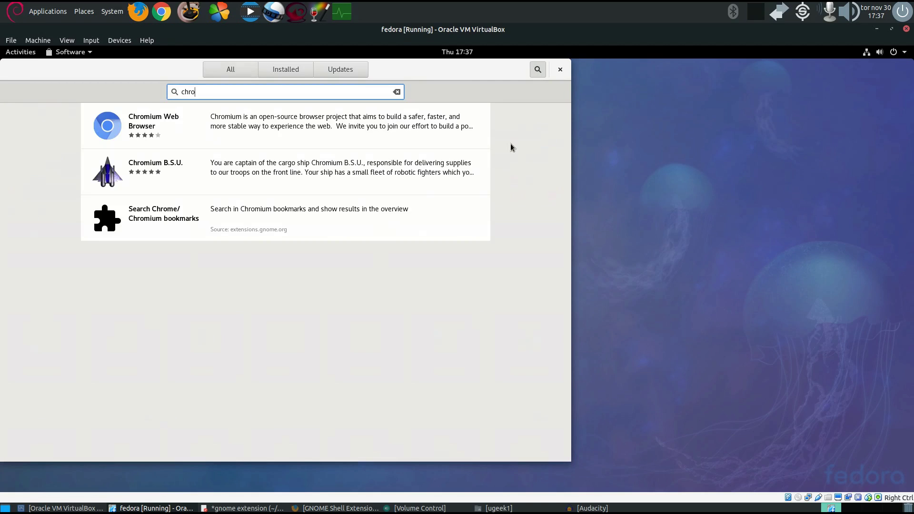
{"action": "left_click", "coordinate": [386, 120]}
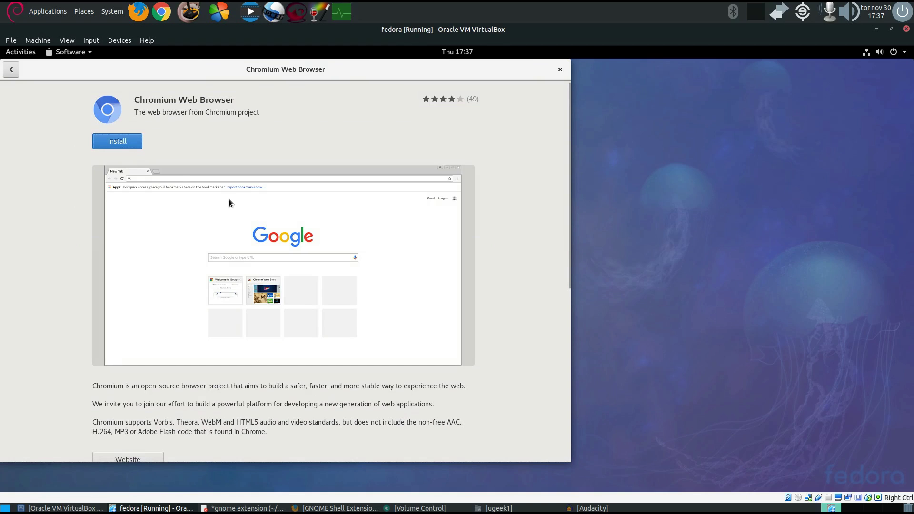
{"action": "left_click", "coordinate": [117, 141]}
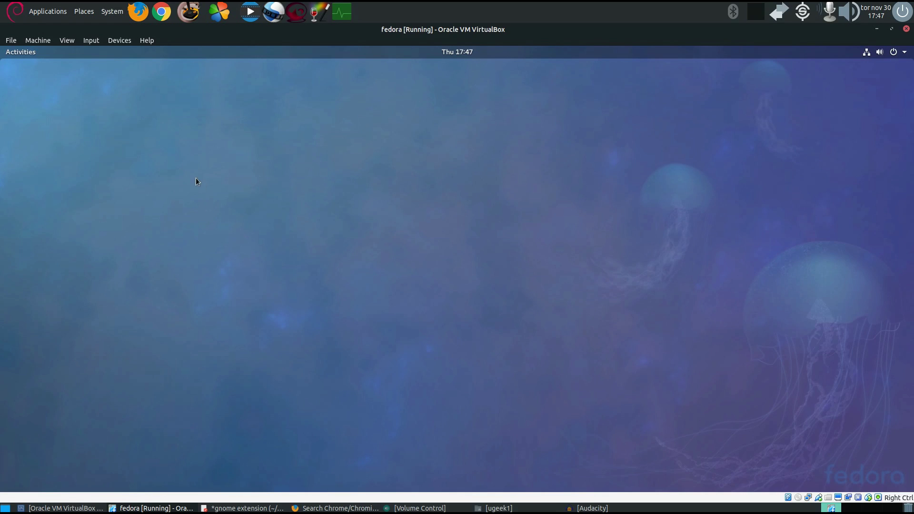
Launch Chromium Web Browser from the application grid and maximize its window.
{"action": "left_click", "coordinate": [25, 54]}
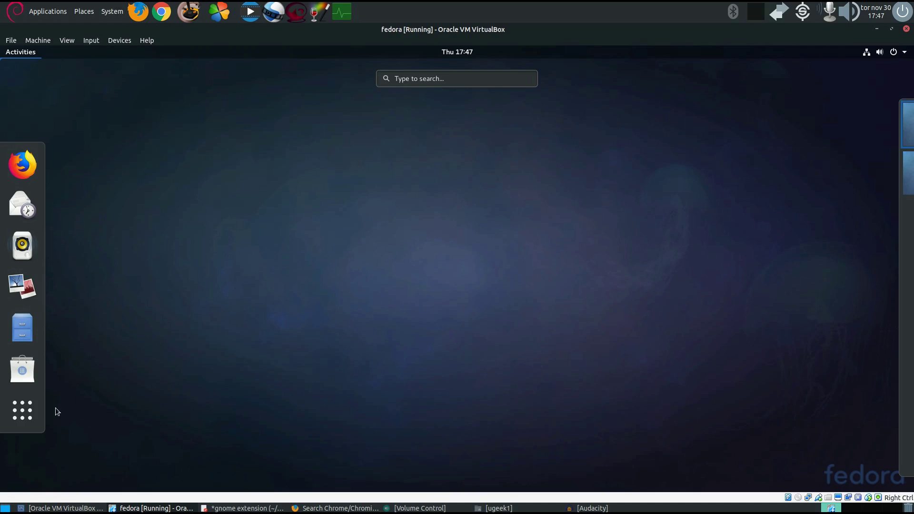
{"action": "left_click", "coordinate": [33, 416]}
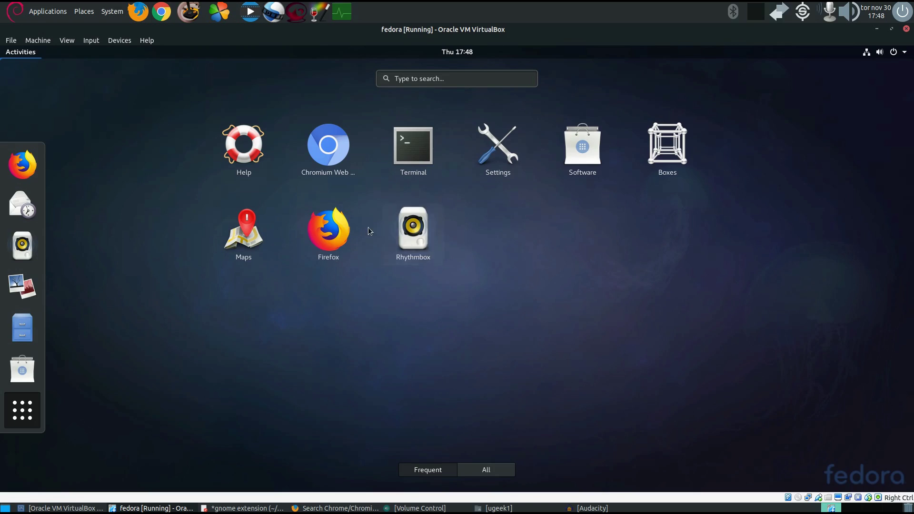
{"action": "left_click", "coordinate": [331, 155]}
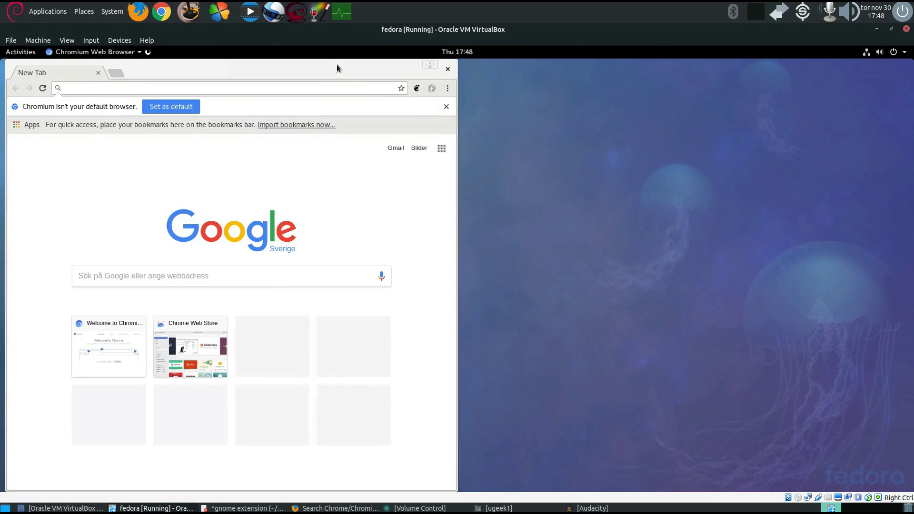
{"action": "double_click", "coordinate": [337, 66]}
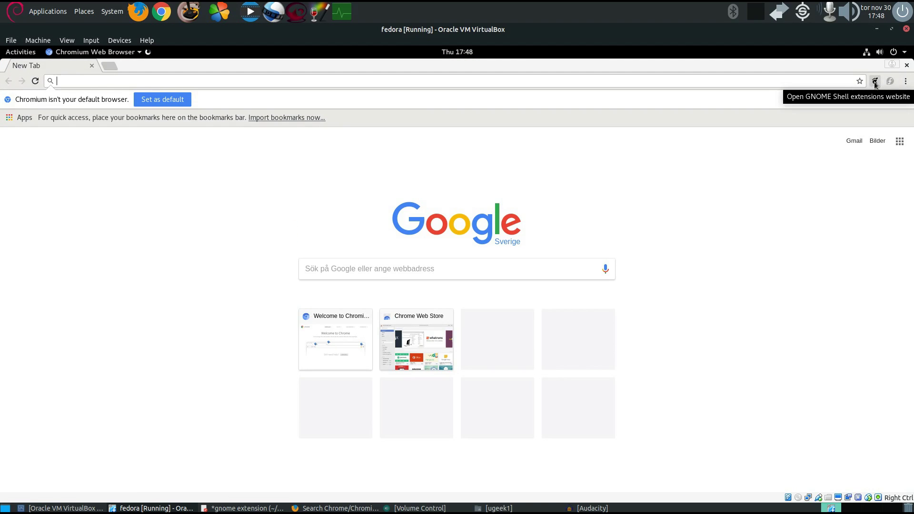
Enable Sound Input & Output Device Chooser on the extensions website and check the system menu.
{"action": "left_click", "coordinate": [874, 83]}
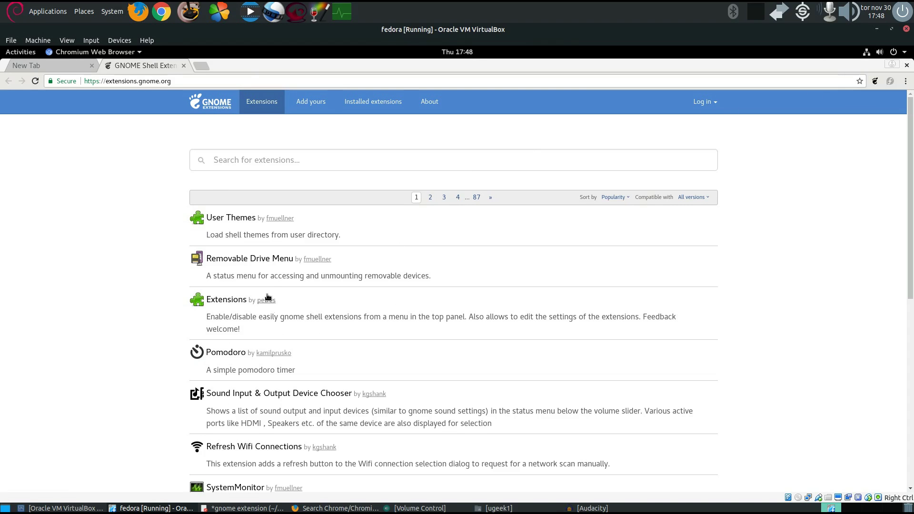
{"action": "left_click", "coordinate": [298, 393]}
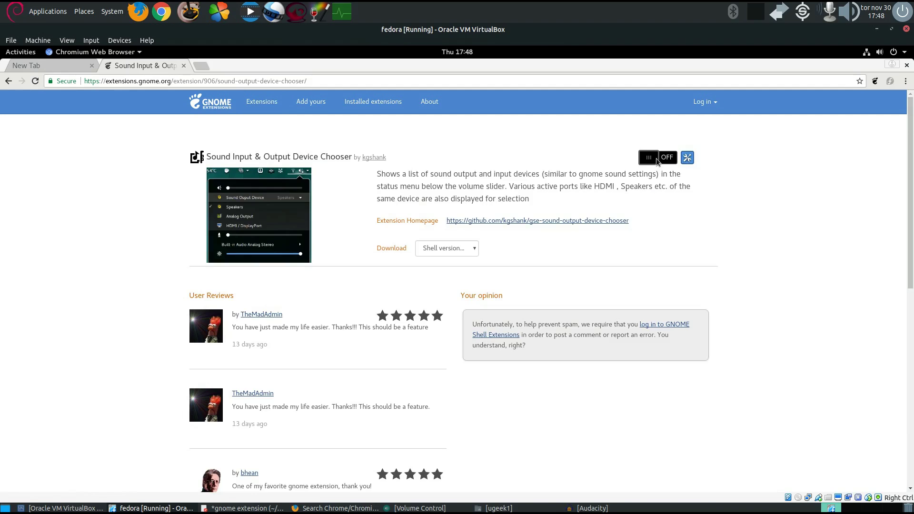
{"action": "left_click", "coordinate": [657, 162]}
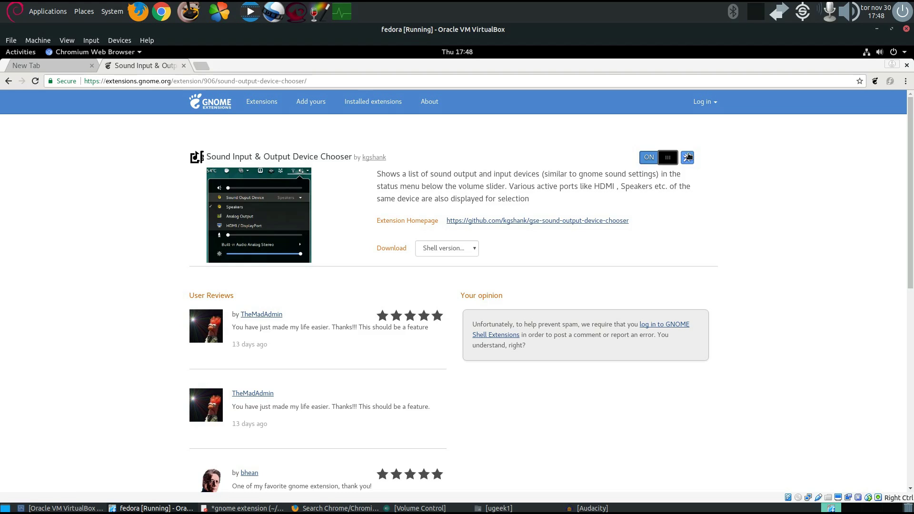
{"action": "left_click", "coordinate": [880, 52]}
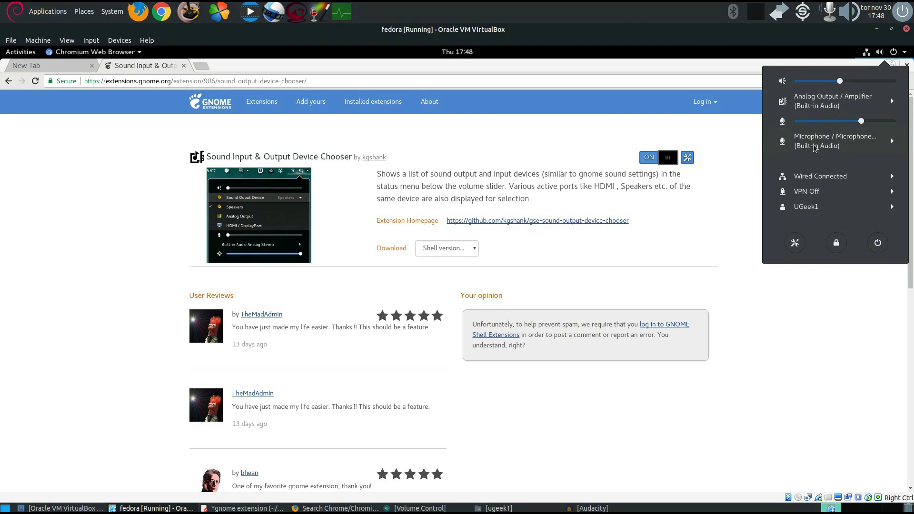
{"action": "left_click", "coordinate": [696, 223]}
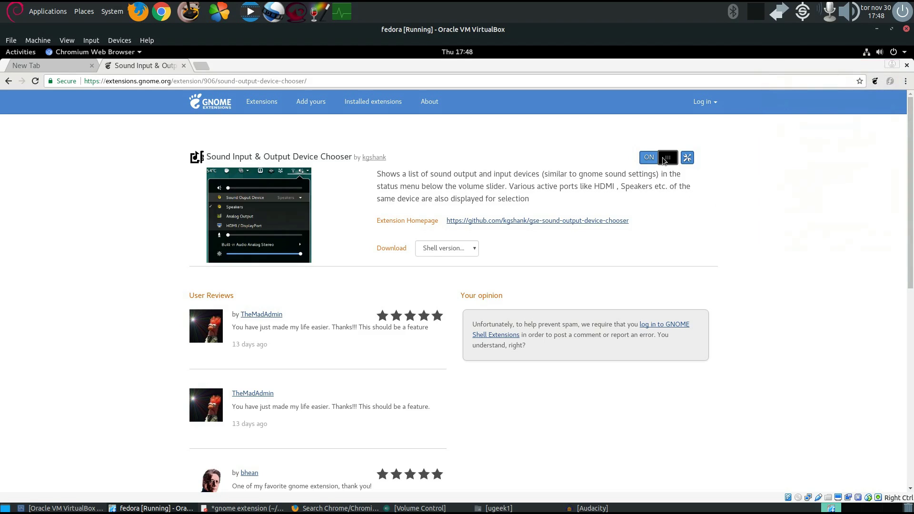
Switch the extension back off, recheck the system menu, and return to the extensions list.
{"action": "left_click", "coordinate": [664, 159]}
{"action": "left_click", "coordinate": [885, 53]}
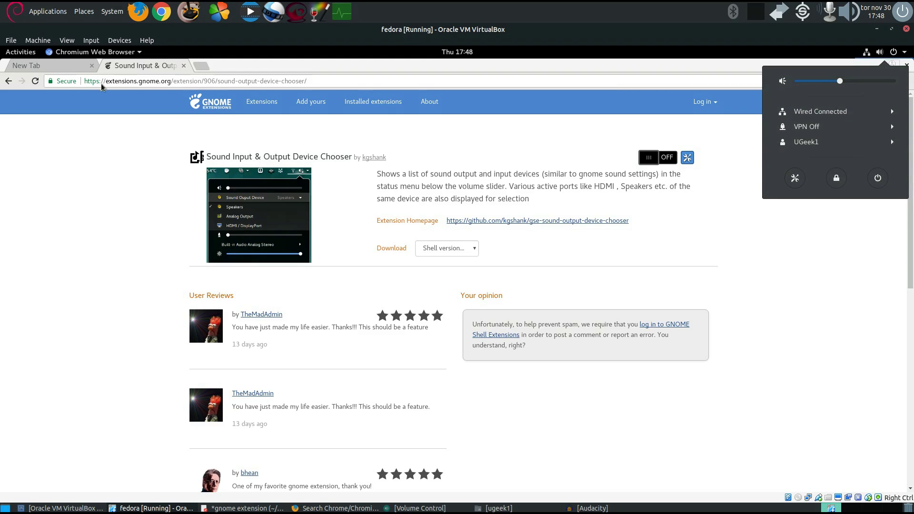
{"action": "left_click", "coordinate": [95, 153]}
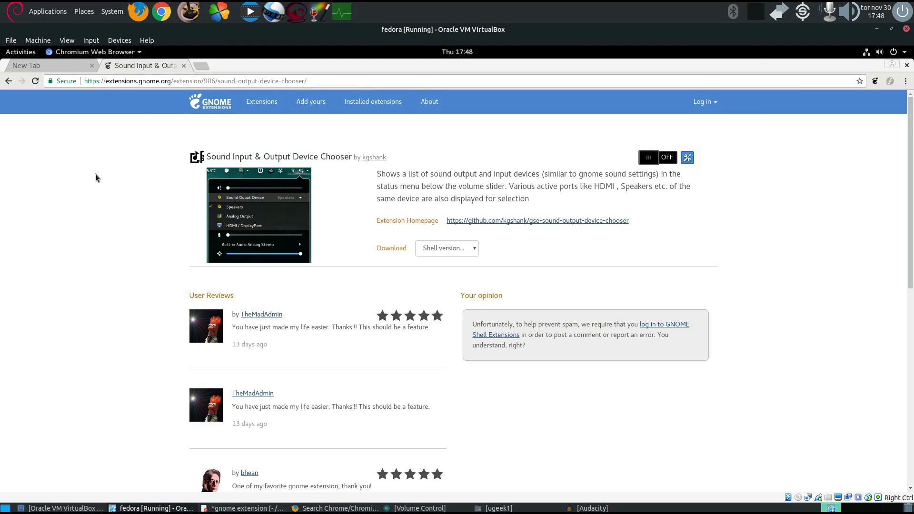
{"action": "key", "text": "alt+Left"}
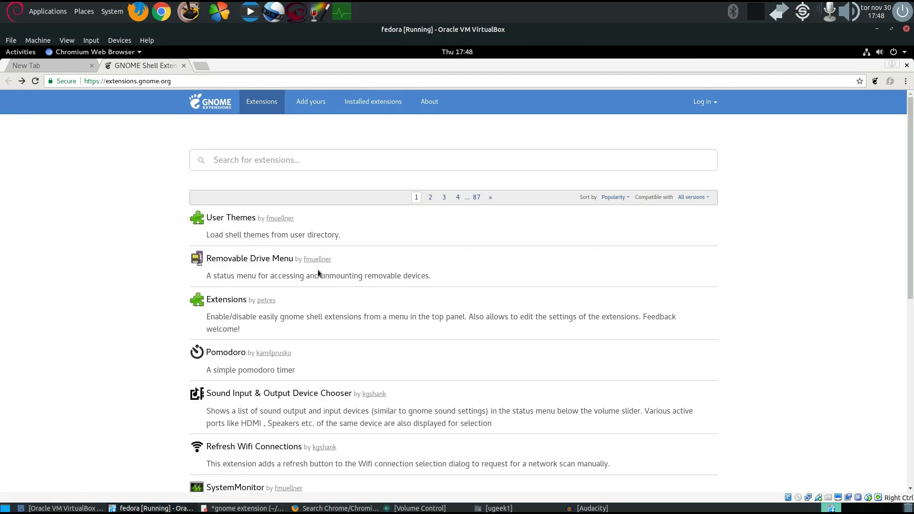
Open Refresh Wifi Connections and confirm its installation.
{"action": "scroll", "coordinate": [334, 267], "scroll_direction": "down", "scroll_amount": 2}
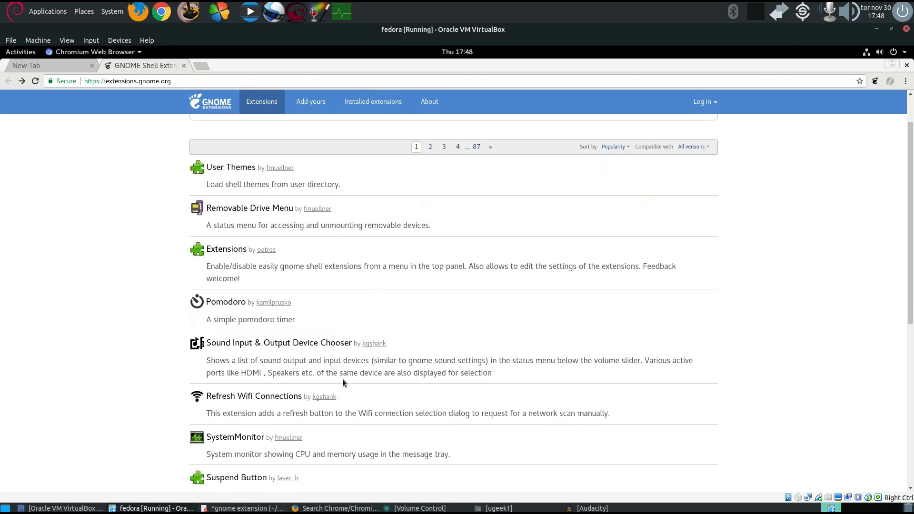
{"action": "left_click", "coordinate": [273, 400]}
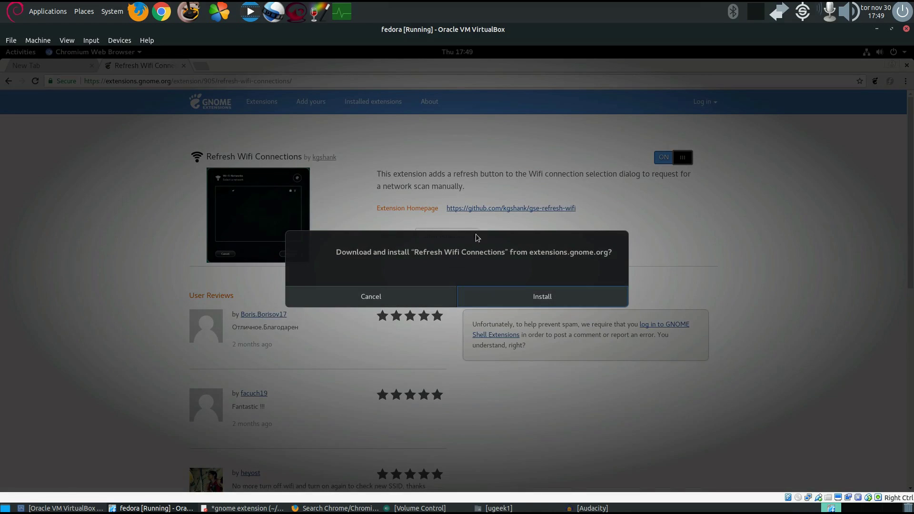
{"action": "left_click", "coordinate": [542, 300]}
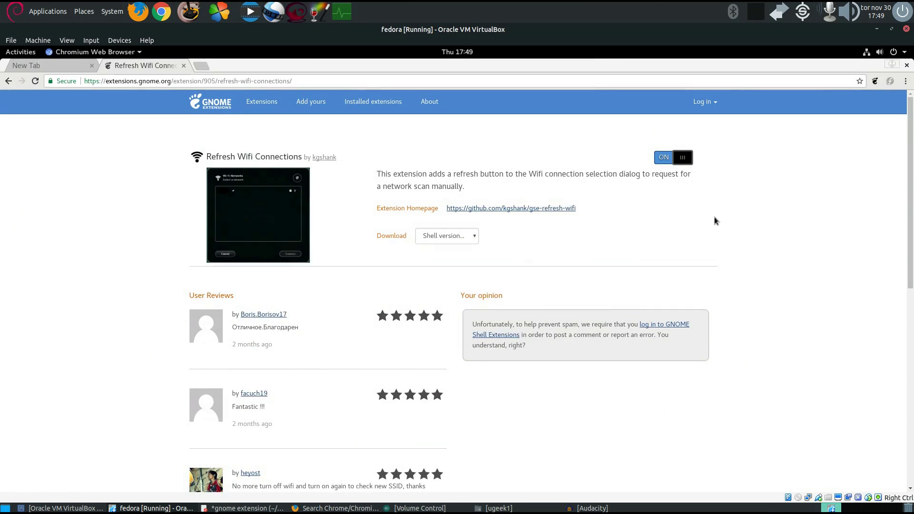
Check the Wired submenu in the system menu, then return to the extensions list.
{"action": "left_click", "coordinate": [867, 54]}
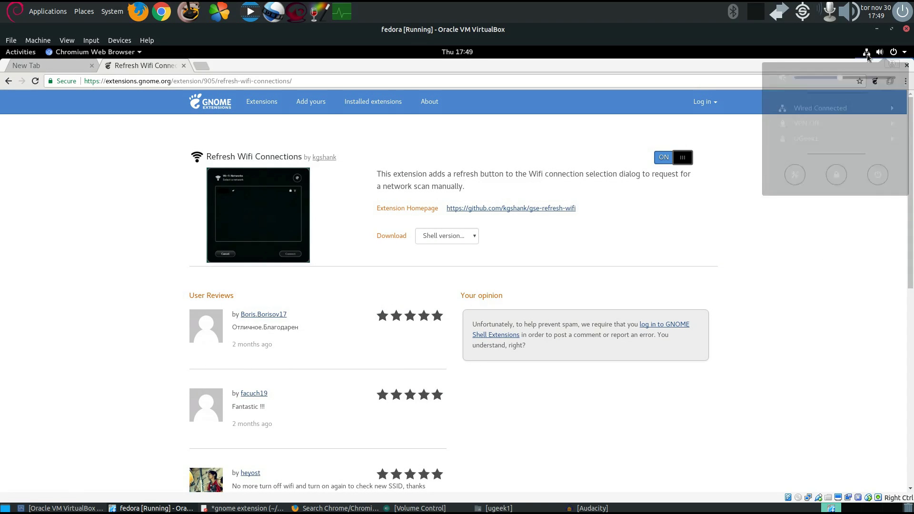
{"action": "left_click", "coordinate": [850, 117]}
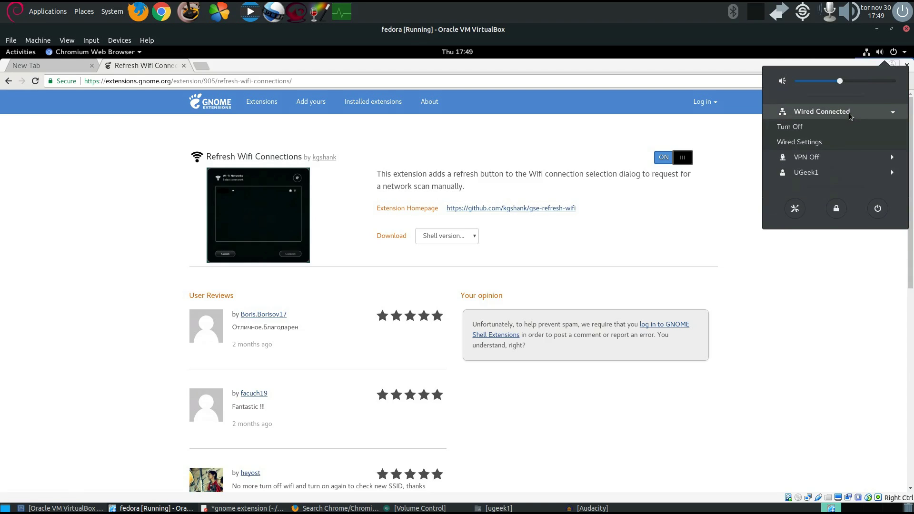
{"action": "left_click", "coordinate": [850, 117]}
{"action": "left_click", "coordinate": [867, 53]}
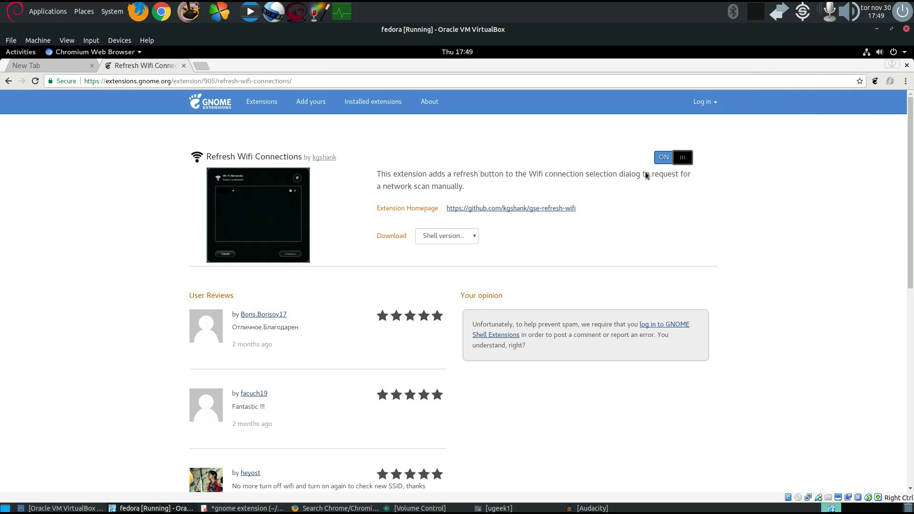
{"action": "key", "text": "alt+Left"}
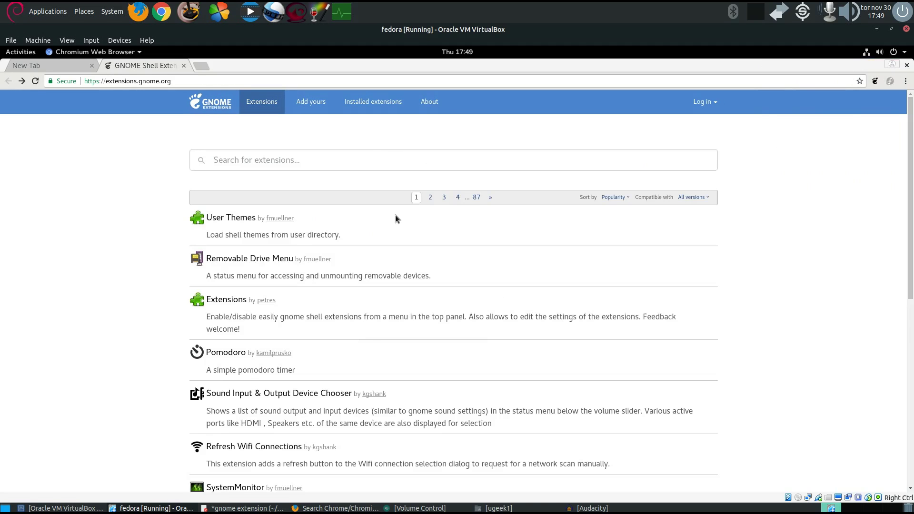
{"action": "scroll", "coordinate": [332, 241], "scroll_direction": "down", "scroll_amount": 3}
Switch on SystemMonitor and confirm Install; its page reports ERROR.
{"action": "scroll", "coordinate": [248, 343], "scroll_direction": "down", "scroll_amount": 2}
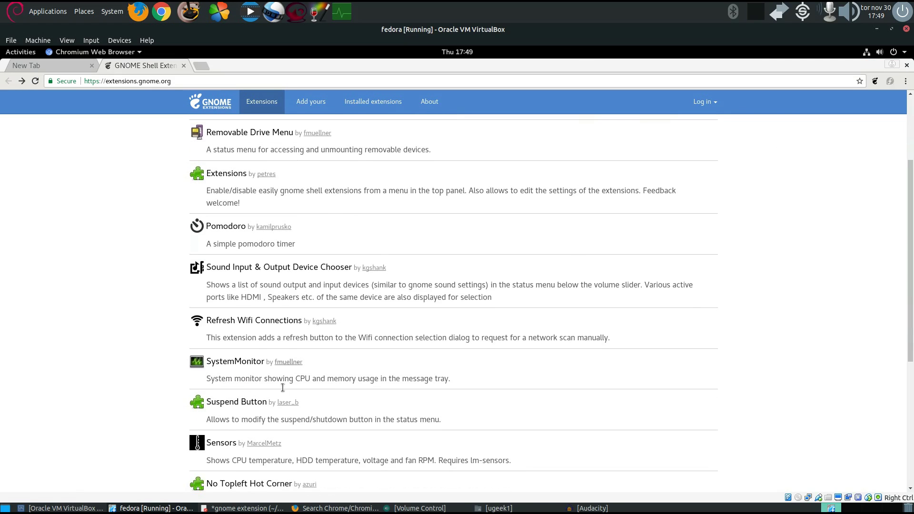
{"action": "left_click", "coordinate": [233, 361]}
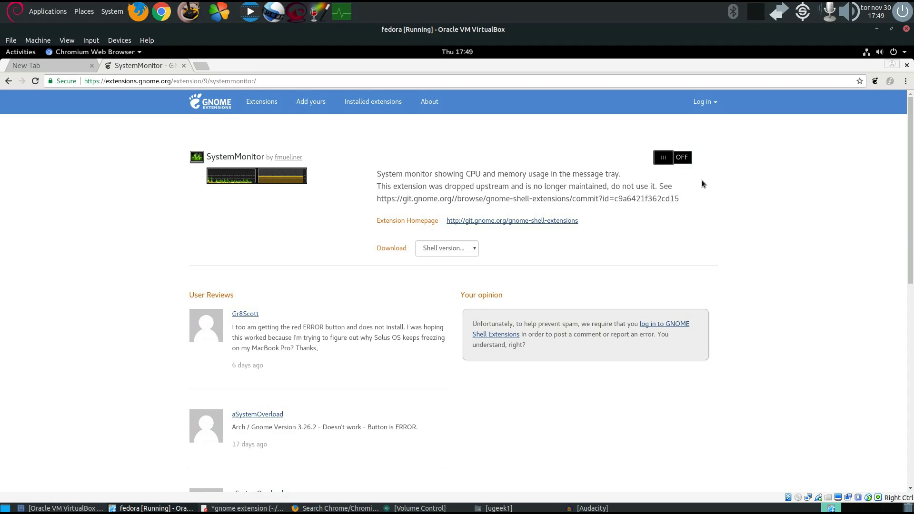
{"action": "left_click", "coordinate": [670, 158]}
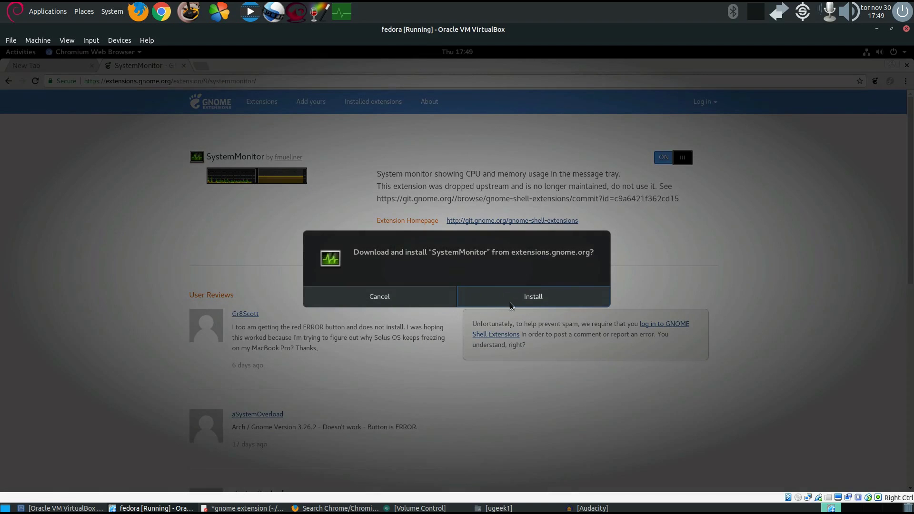
{"action": "left_click", "coordinate": [514, 304]}
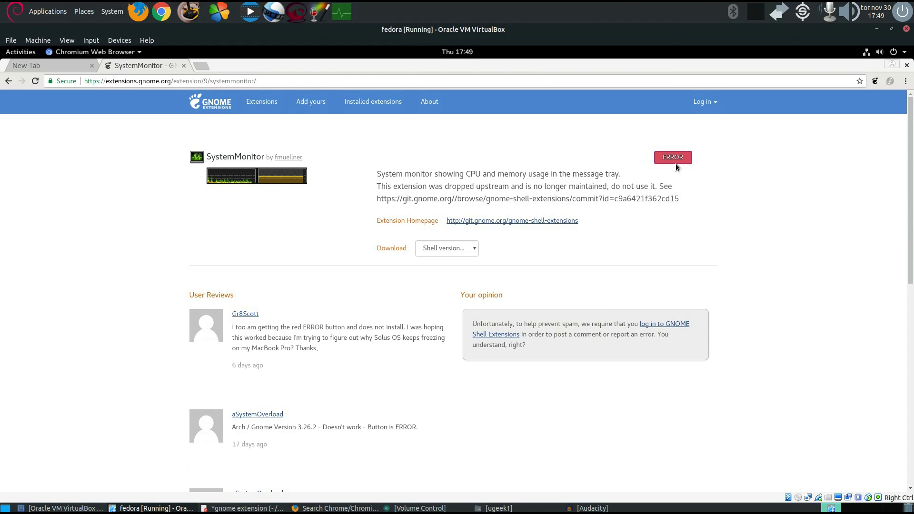
{"action": "left_click", "coordinate": [876, 54]}
Dismiss the system menu and return to the extensions list.
{"action": "left_click", "coordinate": [885, 54]}
{"action": "left_click", "coordinate": [885, 55]}
{"action": "left_click", "coordinate": [388, 148]}
{"action": "key", "text": "alt+Left"}
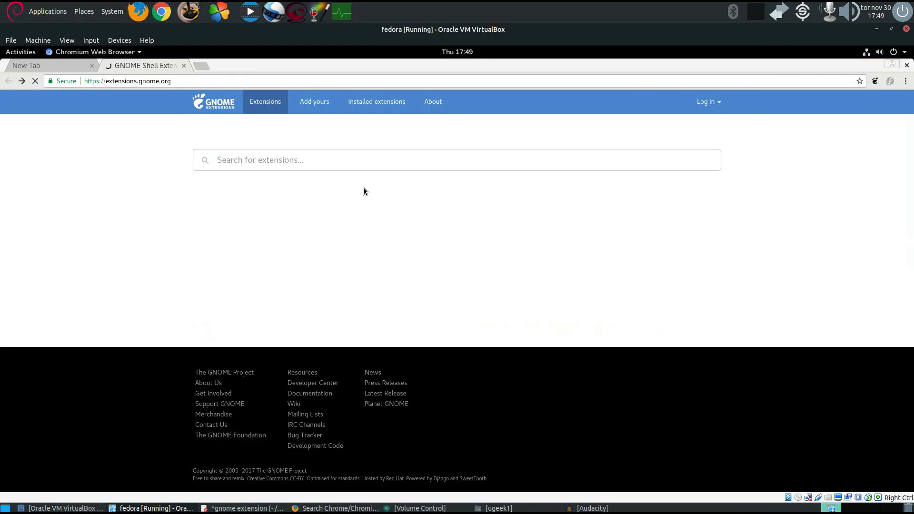
Switch on Pomodoro and confirm Install, which ends in ERROR, then go back.
{"action": "scroll", "coordinate": [333, 274], "scroll_direction": "down", "scroll_amount": 3}
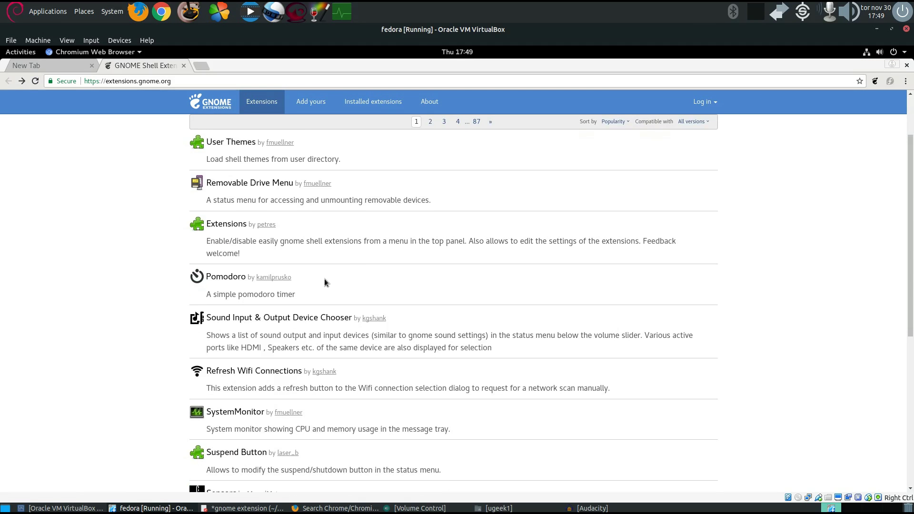
{"action": "left_click", "coordinate": [241, 278]}
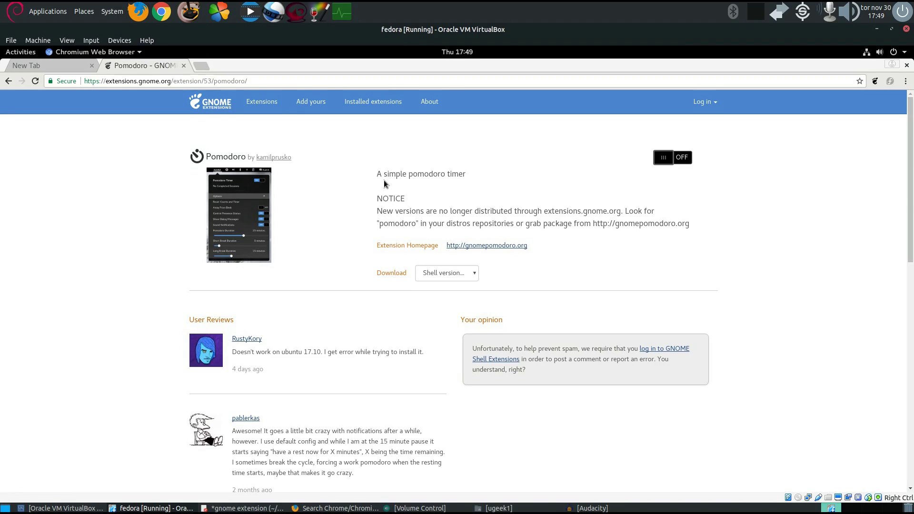
{"action": "left_click", "coordinate": [681, 159]}
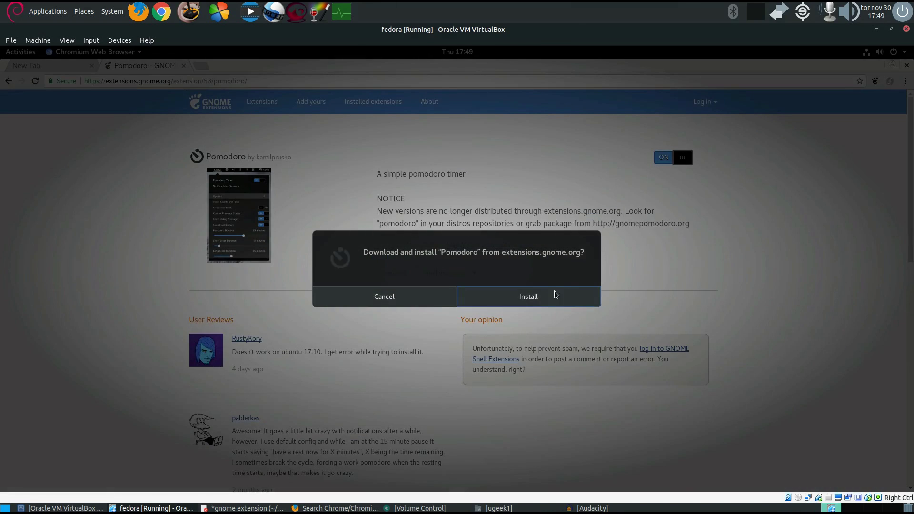
{"action": "left_click", "coordinate": [567, 291]}
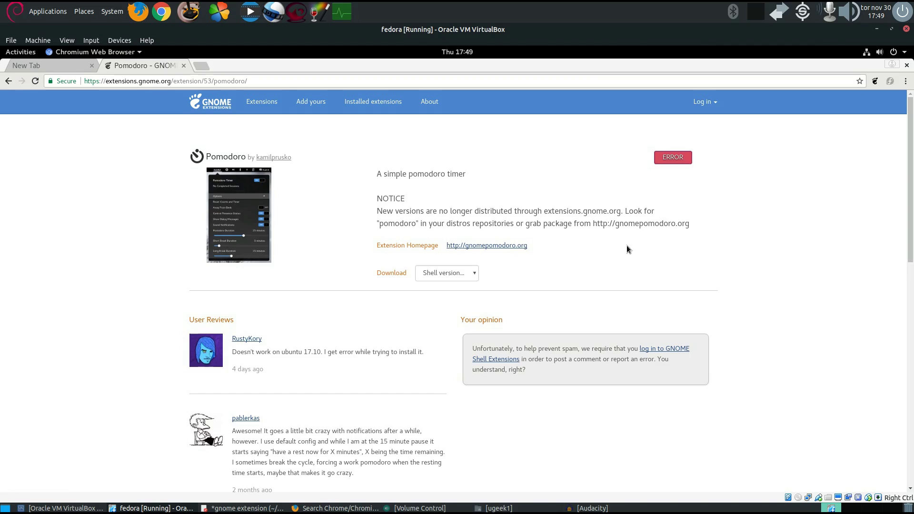
{"action": "key", "text": "alt+Left"}
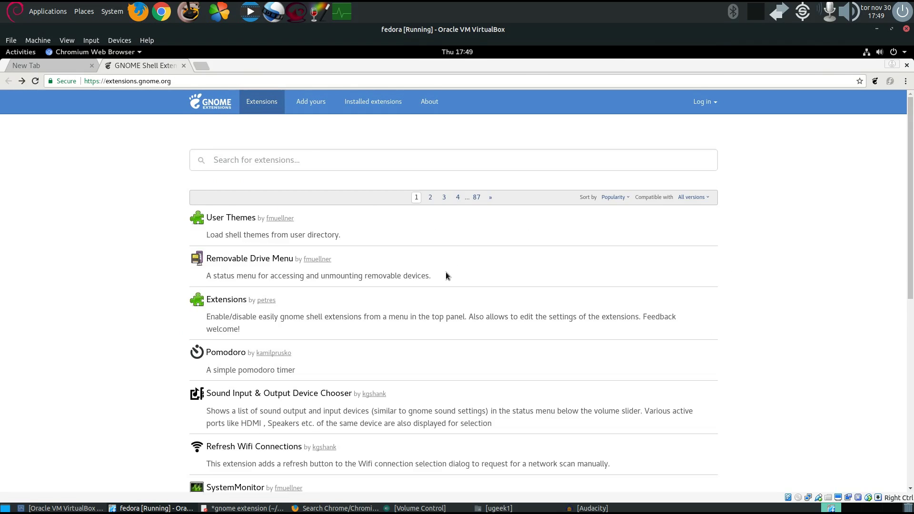
Switch on Sensors and confirm Install (ERROR), then return to the main extensions list.
{"action": "scroll", "coordinate": [435, 274], "scroll_direction": "down", "scroll_amount": 3}
{"action": "scroll", "coordinate": [397, 285], "scroll_direction": "down", "scroll_amount": 3}
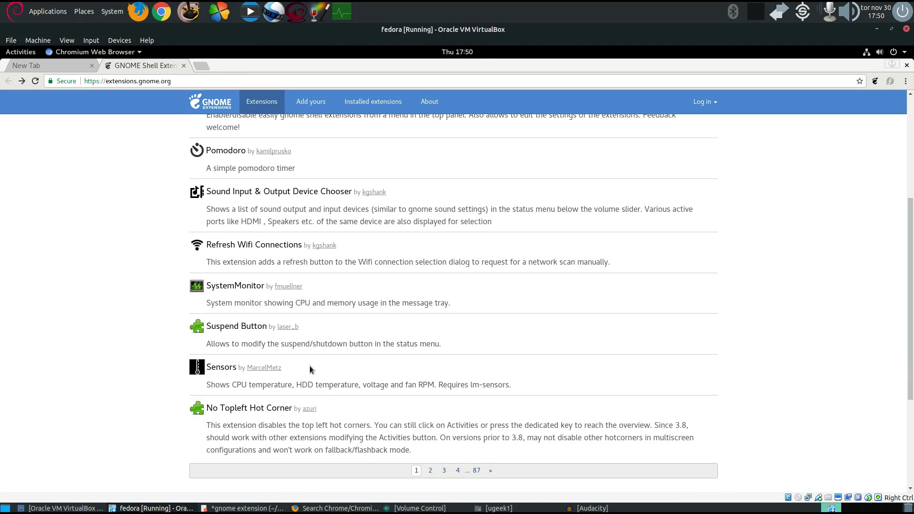
{"action": "left_click", "coordinate": [221, 369]}
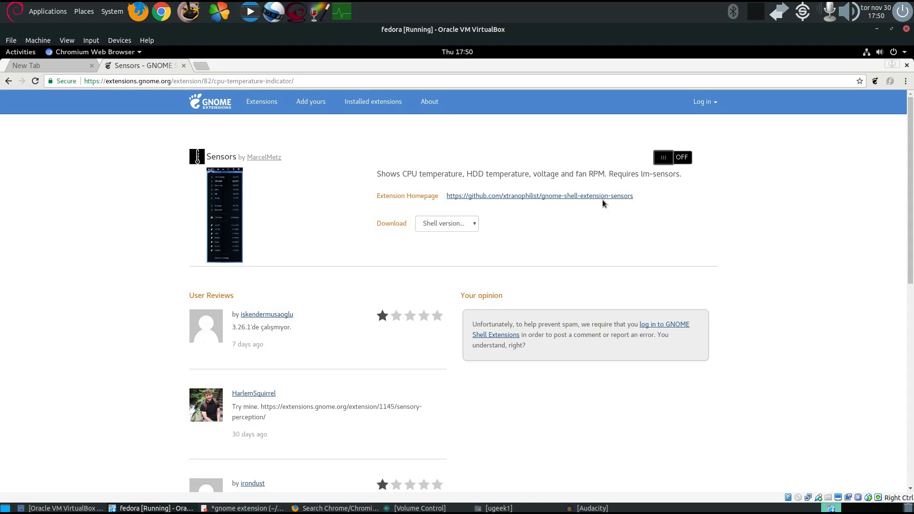
{"action": "left_click", "coordinate": [675, 158]}
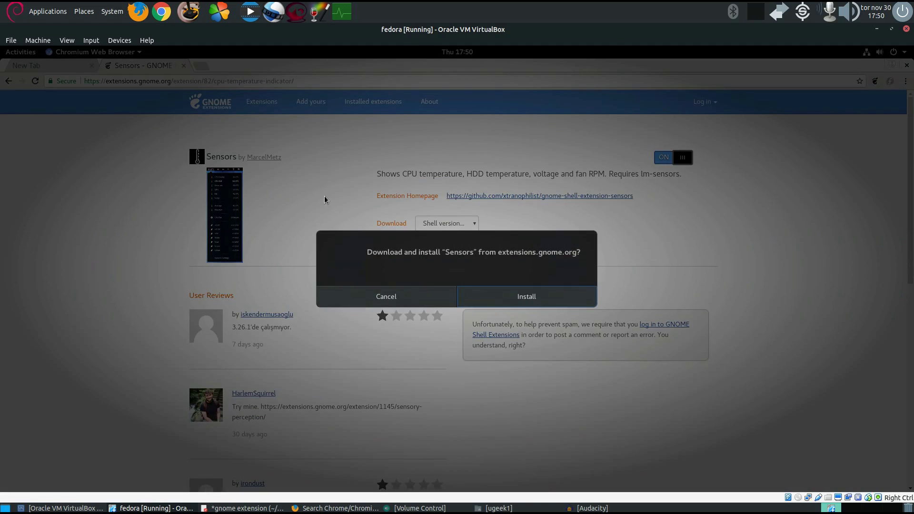
{"action": "left_click", "coordinate": [504, 295]}
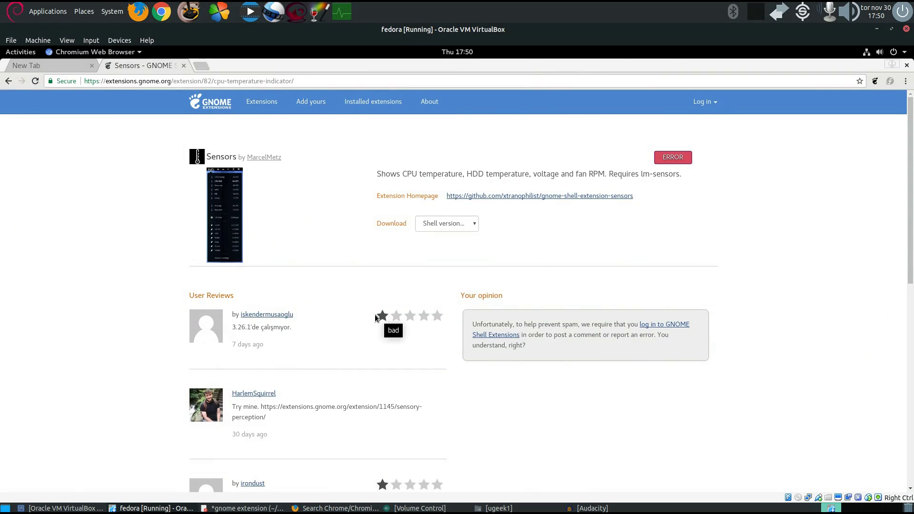
{"action": "scroll", "coordinate": [293, 294], "scroll_direction": "down", "scroll_amount": 5}
{"action": "key", "text": "alt+Left"}
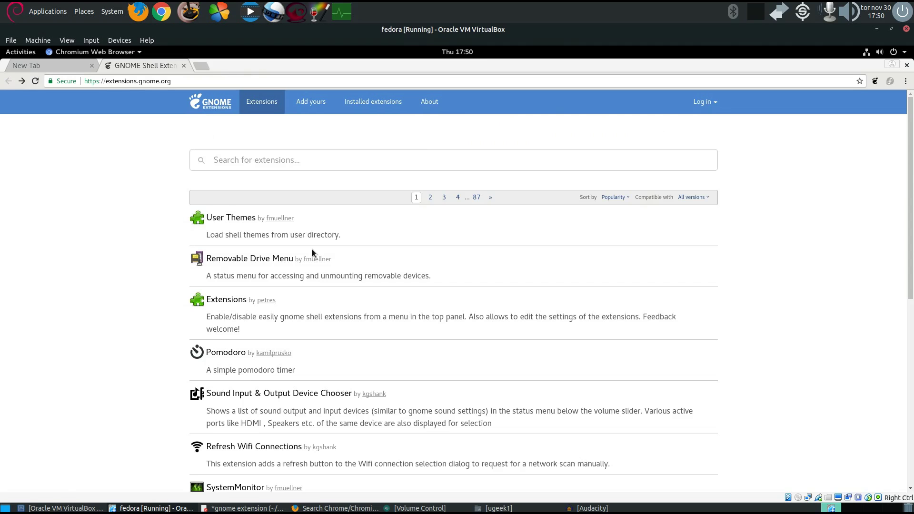
Go to page 2 of the extensions list.
{"action": "scroll", "coordinate": [281, 245], "scroll_direction": "down", "scroll_amount": 5}
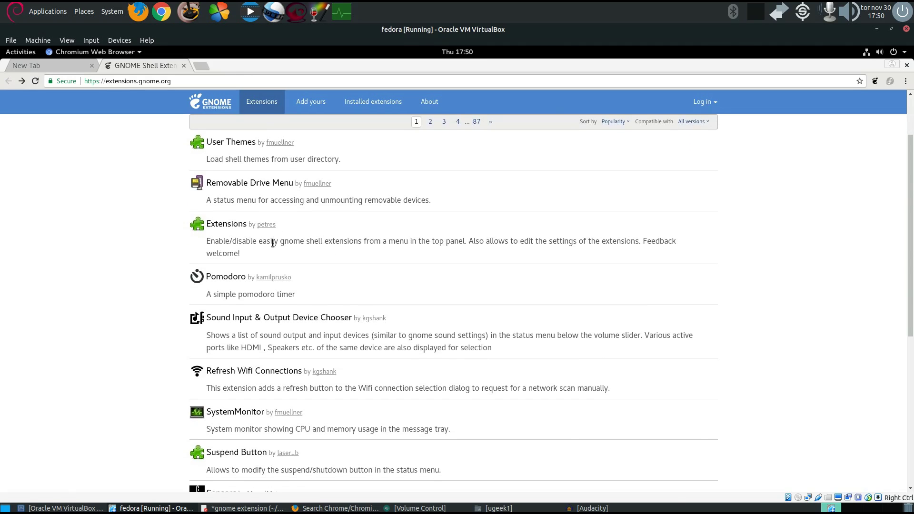
{"action": "scroll", "coordinate": [273, 247], "scroll_direction": "down", "scroll_amount": 1}
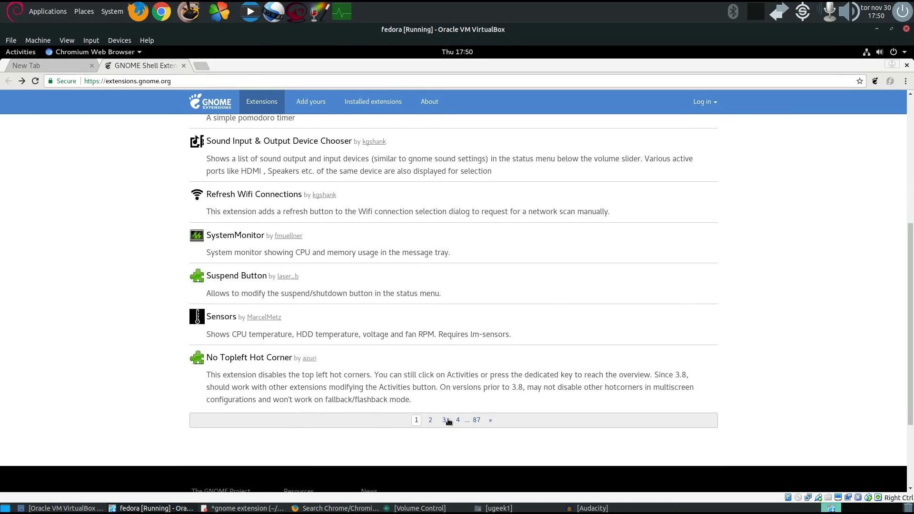
{"action": "left_click", "coordinate": [433, 422]}
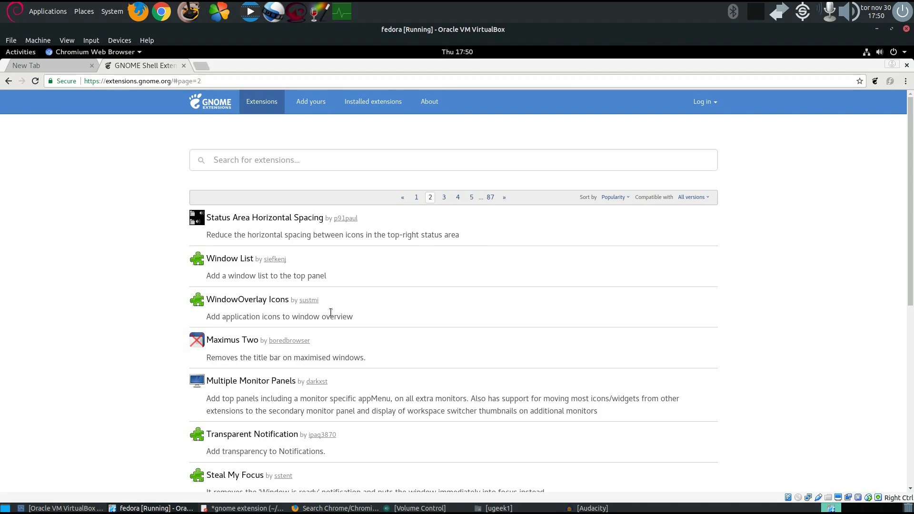
Confirm installing Multiple Monitor Panels, which ends in ERROR, then return to page 2.
{"action": "scroll", "coordinate": [331, 312], "scroll_direction": "down", "scroll_amount": 1}
{"action": "scroll", "coordinate": [330, 313], "scroll_direction": "down", "scroll_amount": 1}
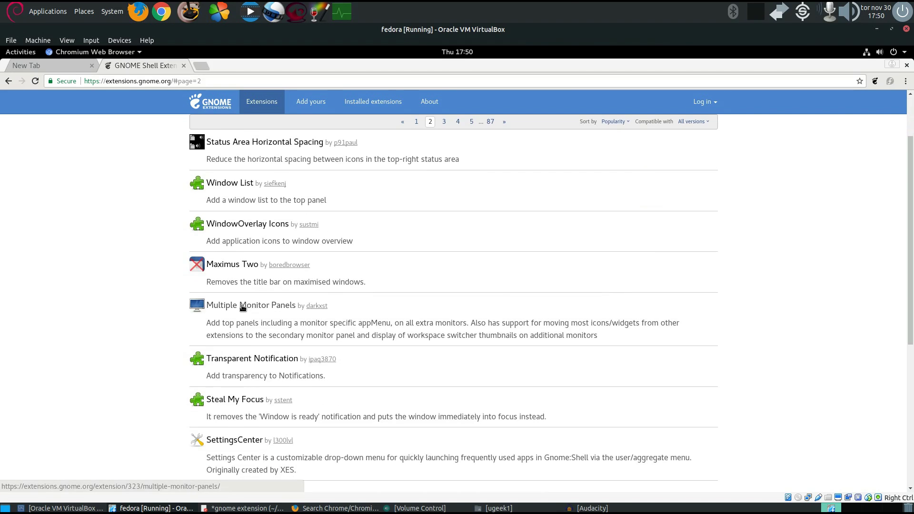
{"action": "left_click", "coordinate": [272, 306]}
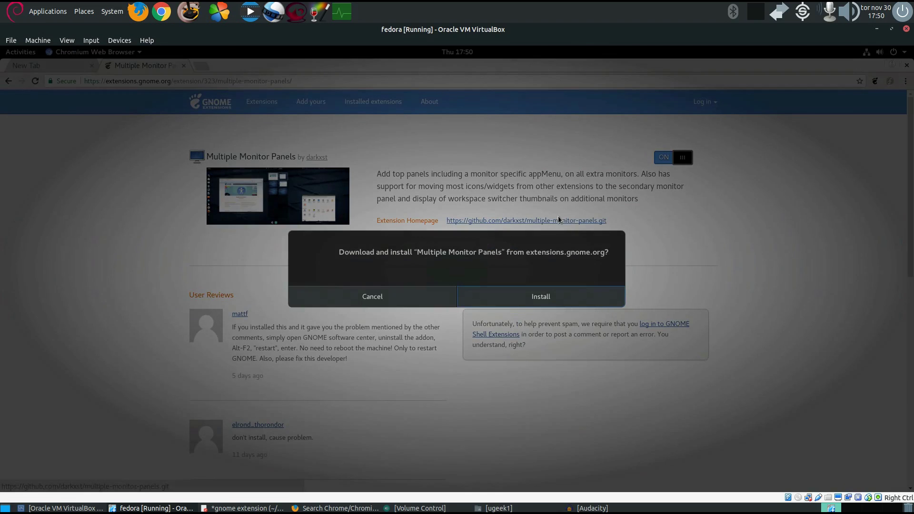
{"action": "left_click", "coordinate": [538, 299]}
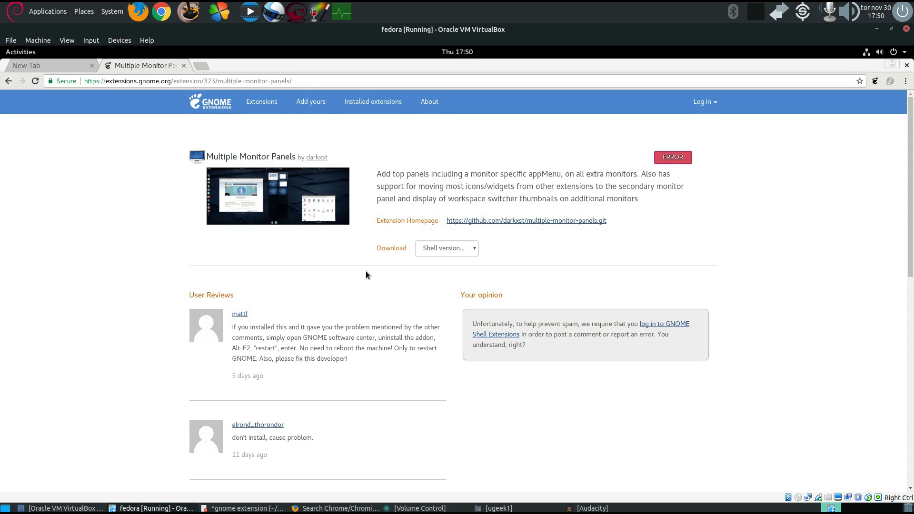
{"action": "key", "text": "alt+Left"}
{"action": "scroll", "coordinate": [363, 270], "scroll_direction": "down", "scroll_amount": 6}
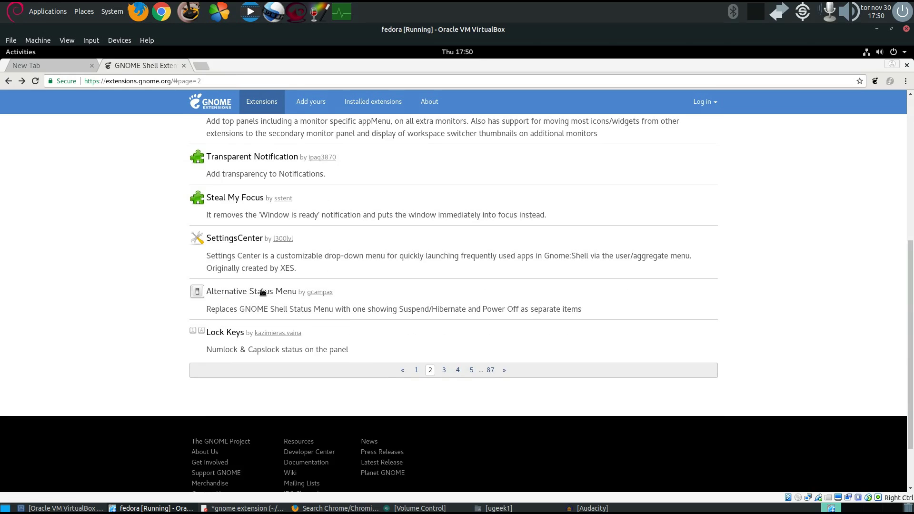
Install Alternative Status Menu successfully and go back to page 2 of the list.
{"action": "left_click", "coordinate": [247, 292]}
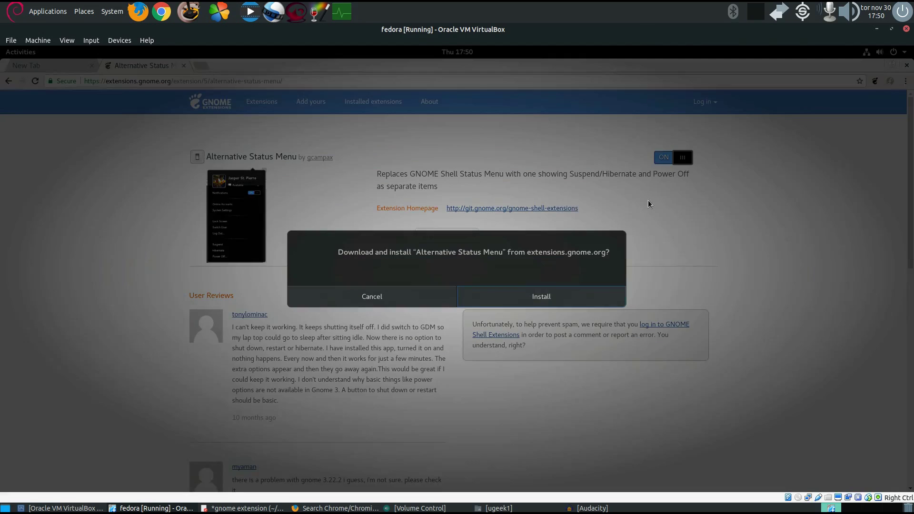
{"action": "left_click", "coordinate": [521, 299]}
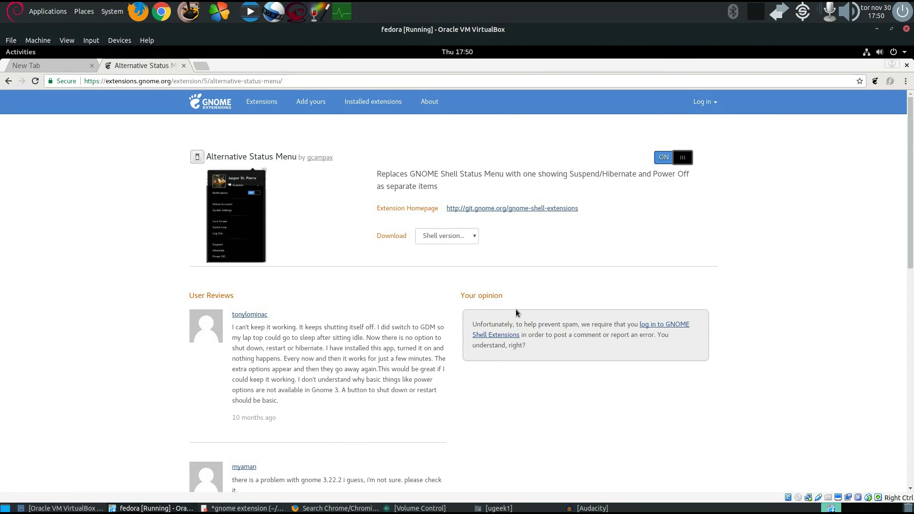
{"action": "key", "text": "alt+Left"}
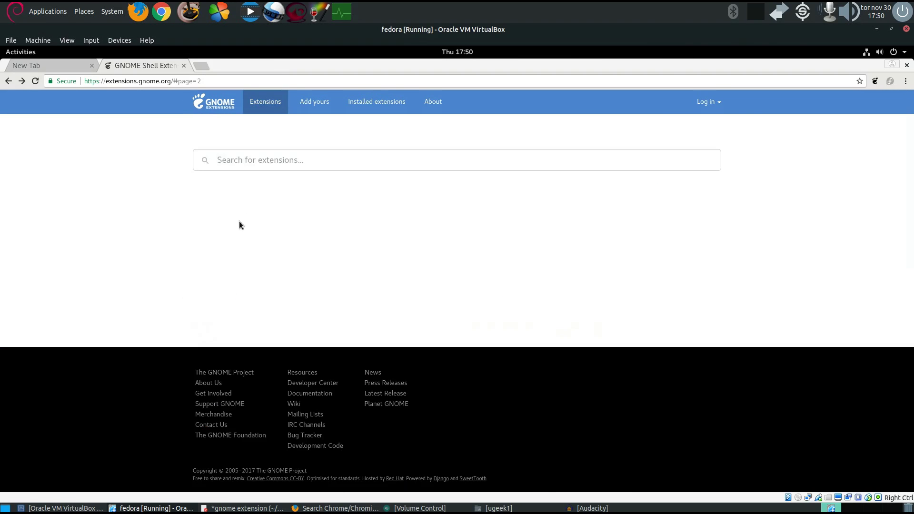
Switch on the Lock Keys extension and confirm its installation.
{"action": "scroll", "coordinate": [313, 259], "scroll_direction": "down", "scroll_amount": 9}
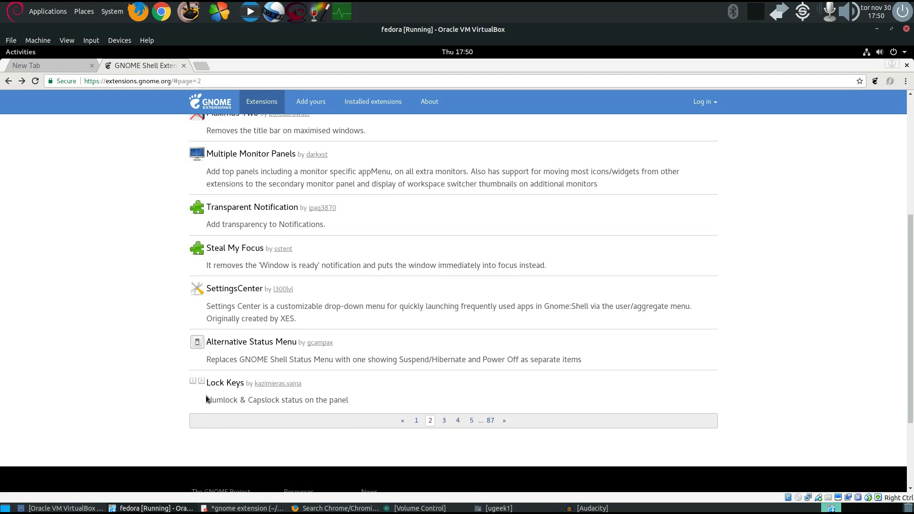
{"action": "left_click", "coordinate": [220, 385]}
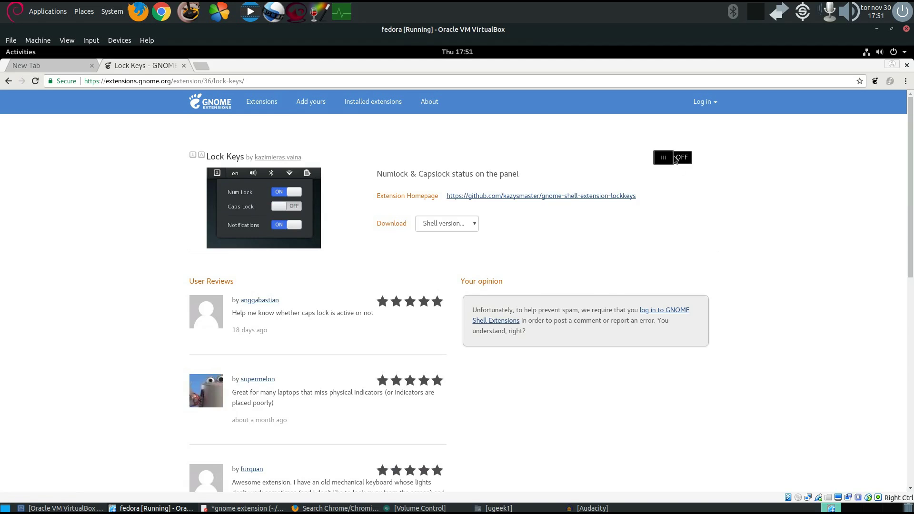
{"action": "left_click", "coordinate": [675, 158]}
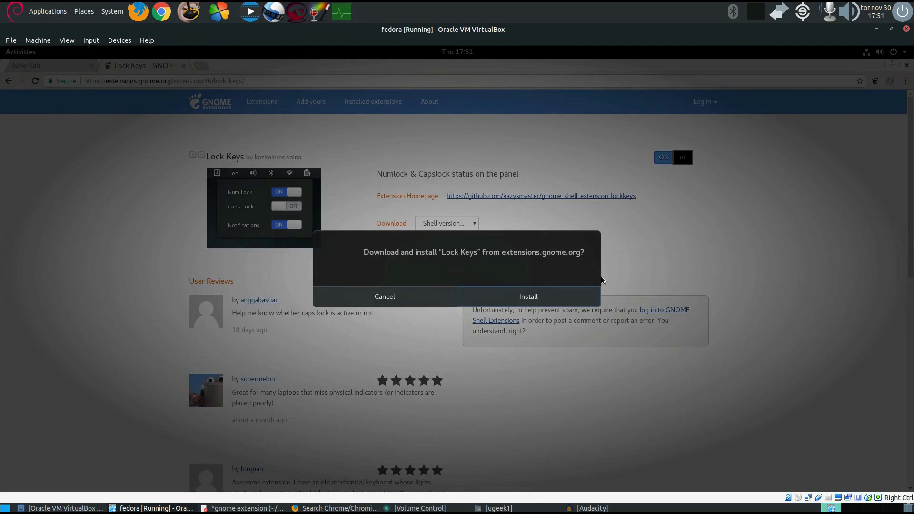
{"action": "left_click", "coordinate": [552, 291]}
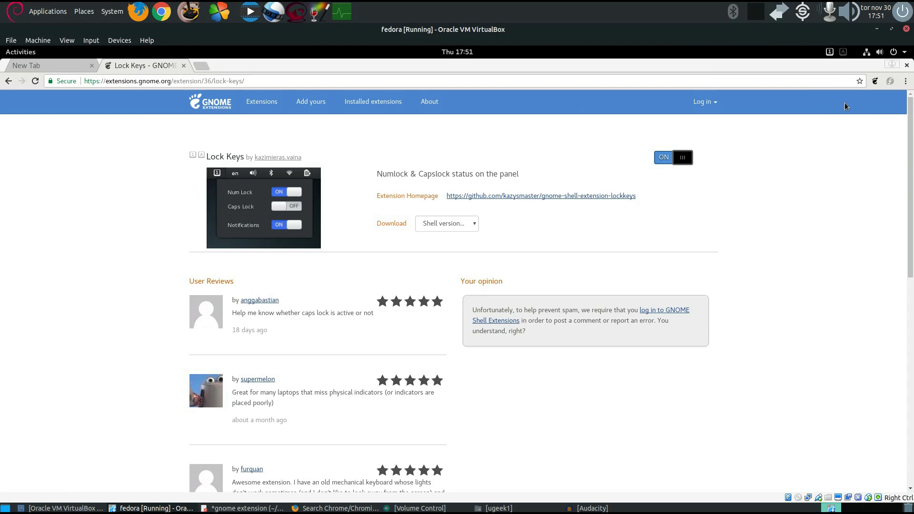
Toggle Caps Lock twice to test the panel indicator, then return to the list.
{"action": "key", "text": "Caps_Lock"}
{"action": "key", "text": "Caps_Lock"}
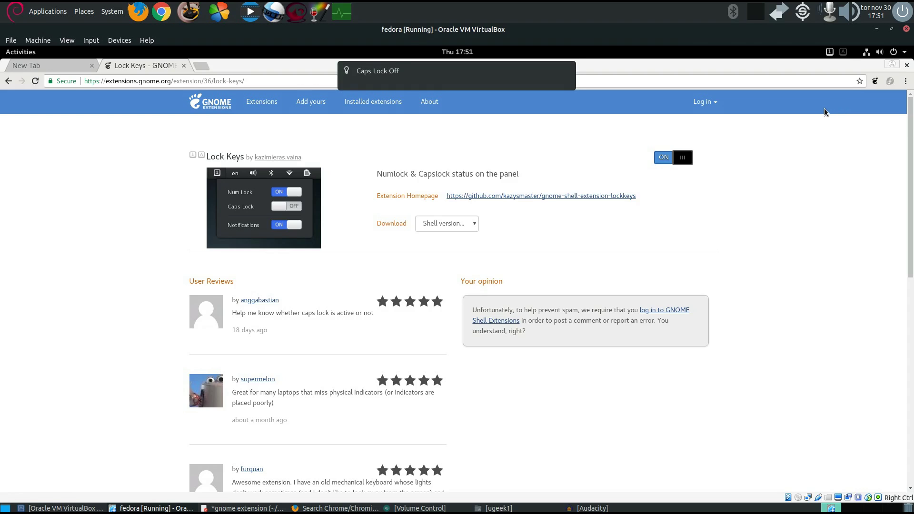
{"action": "key", "text": "Caps_Lock"}
{"action": "key", "text": "Caps_Lock"}
{"action": "key", "text": "alt+Left"}
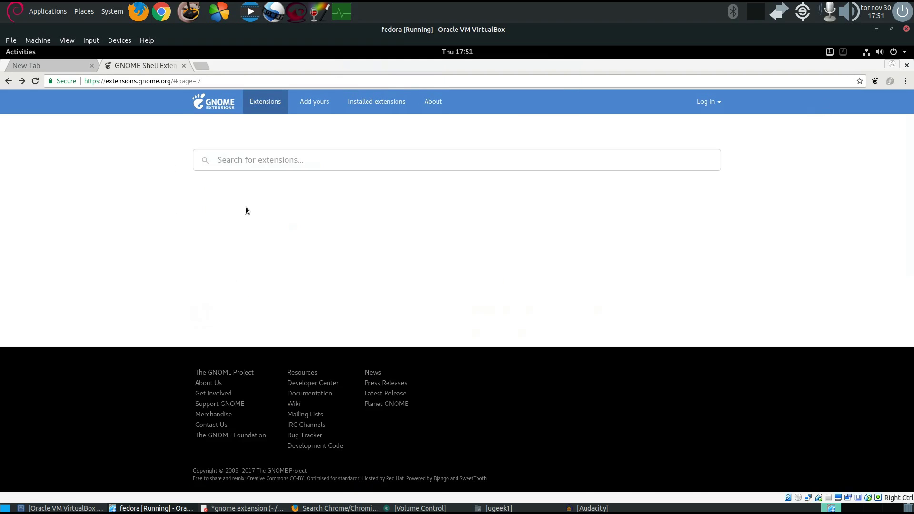
Scroll through page 2 of the extensions list and close the Chromium window.
{"action": "scroll", "coordinate": [253, 224], "scroll_direction": "down", "scroll_amount": 3}
{"action": "scroll", "coordinate": [255, 233], "scroll_direction": "down", "scroll_amount": 2}
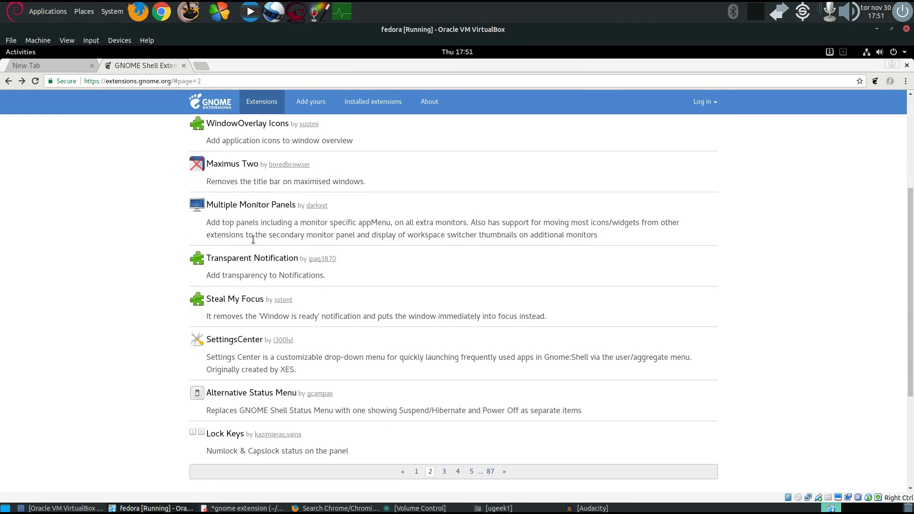
{"action": "scroll", "coordinate": [253, 239], "scroll_direction": "down", "scroll_amount": 3}
{"action": "scroll", "coordinate": [252, 244], "scroll_direction": "down", "scroll_amount": 3}
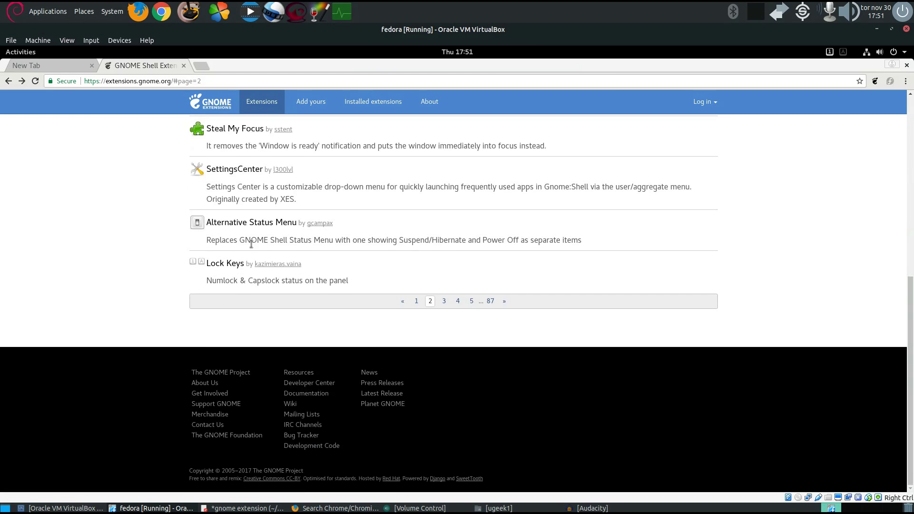
{"action": "scroll", "coordinate": [496, 284], "scroll_direction": "up", "scroll_amount": 4}
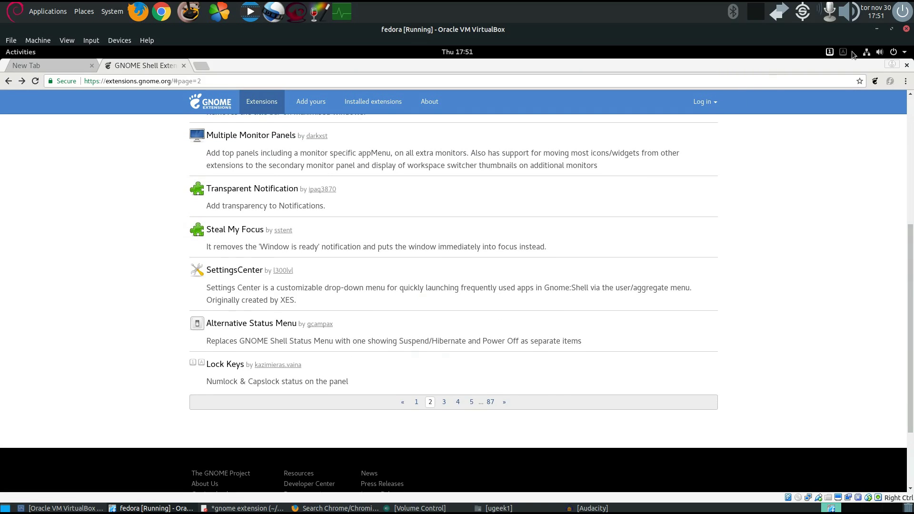
{"action": "left_click", "coordinate": [907, 66]}
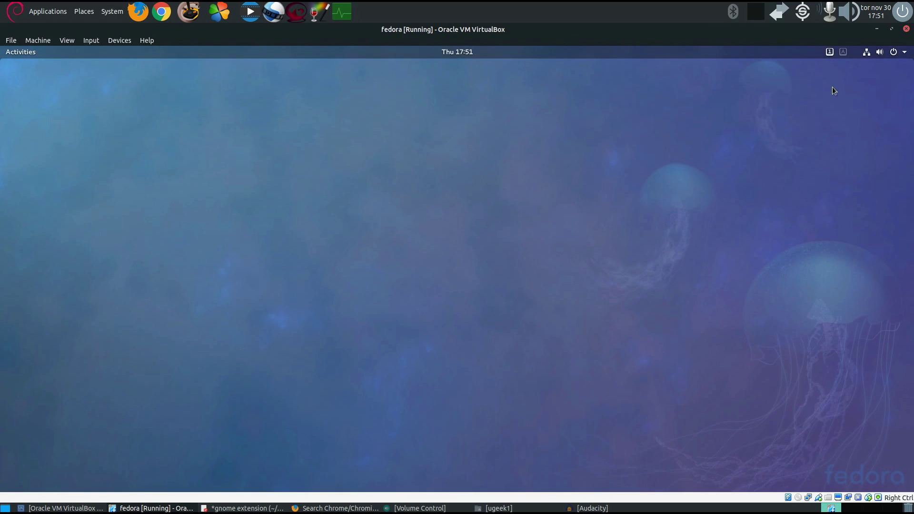
{"action": "left_click", "coordinate": [840, 55]}
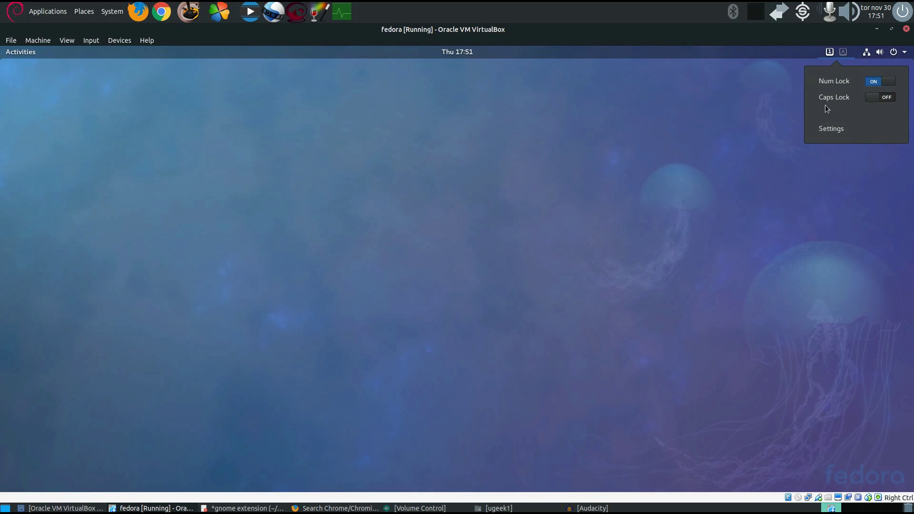
{"action": "left_click", "coordinate": [881, 53]}
{"action": "left_click", "coordinate": [558, 164]}
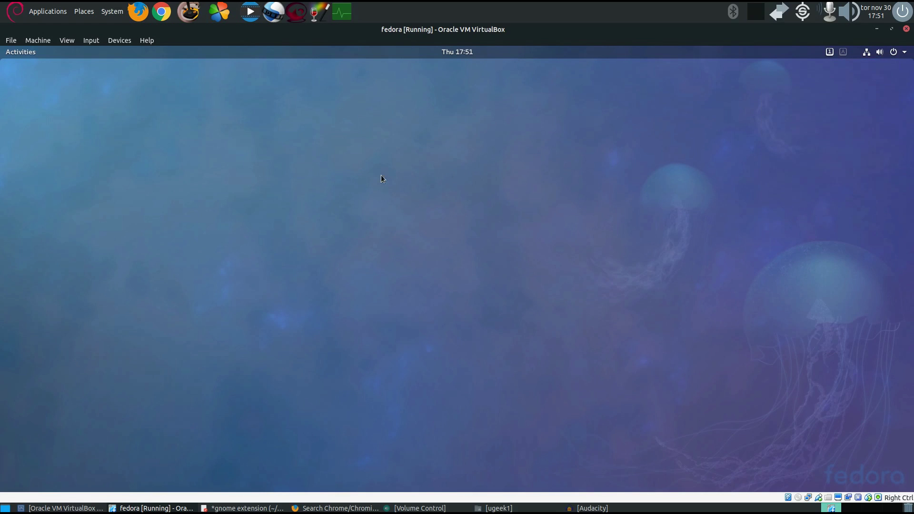